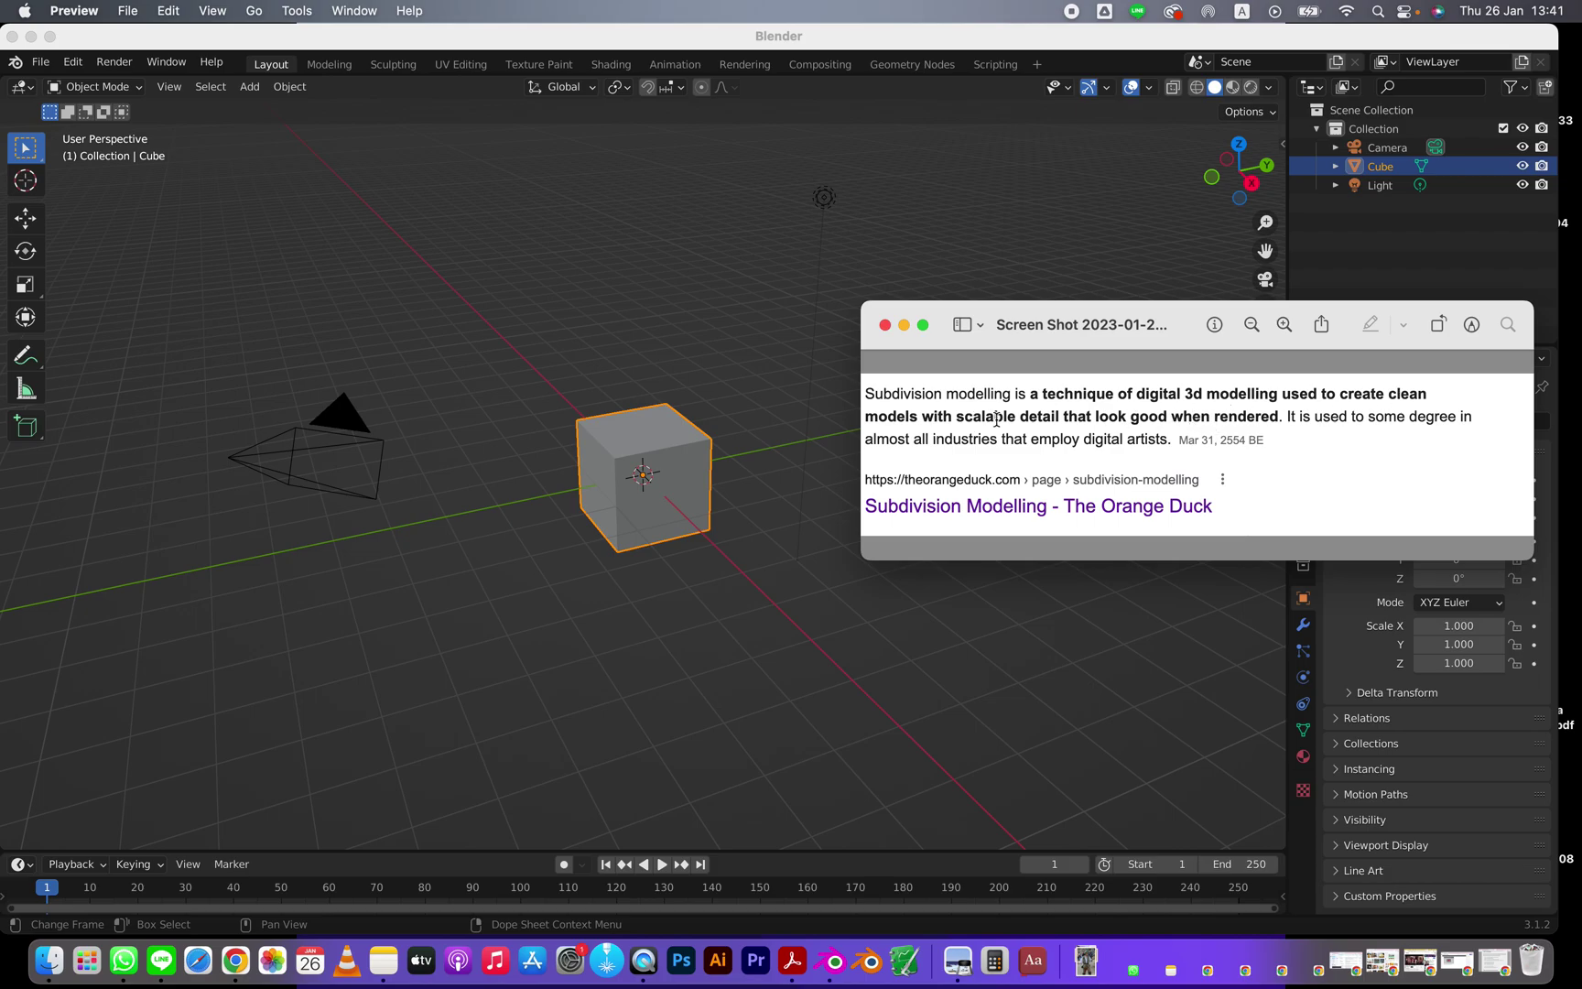
Switch to Blender and select the default cube in the viewport
click(615, 289)
scroll(714, 483, up, 3)
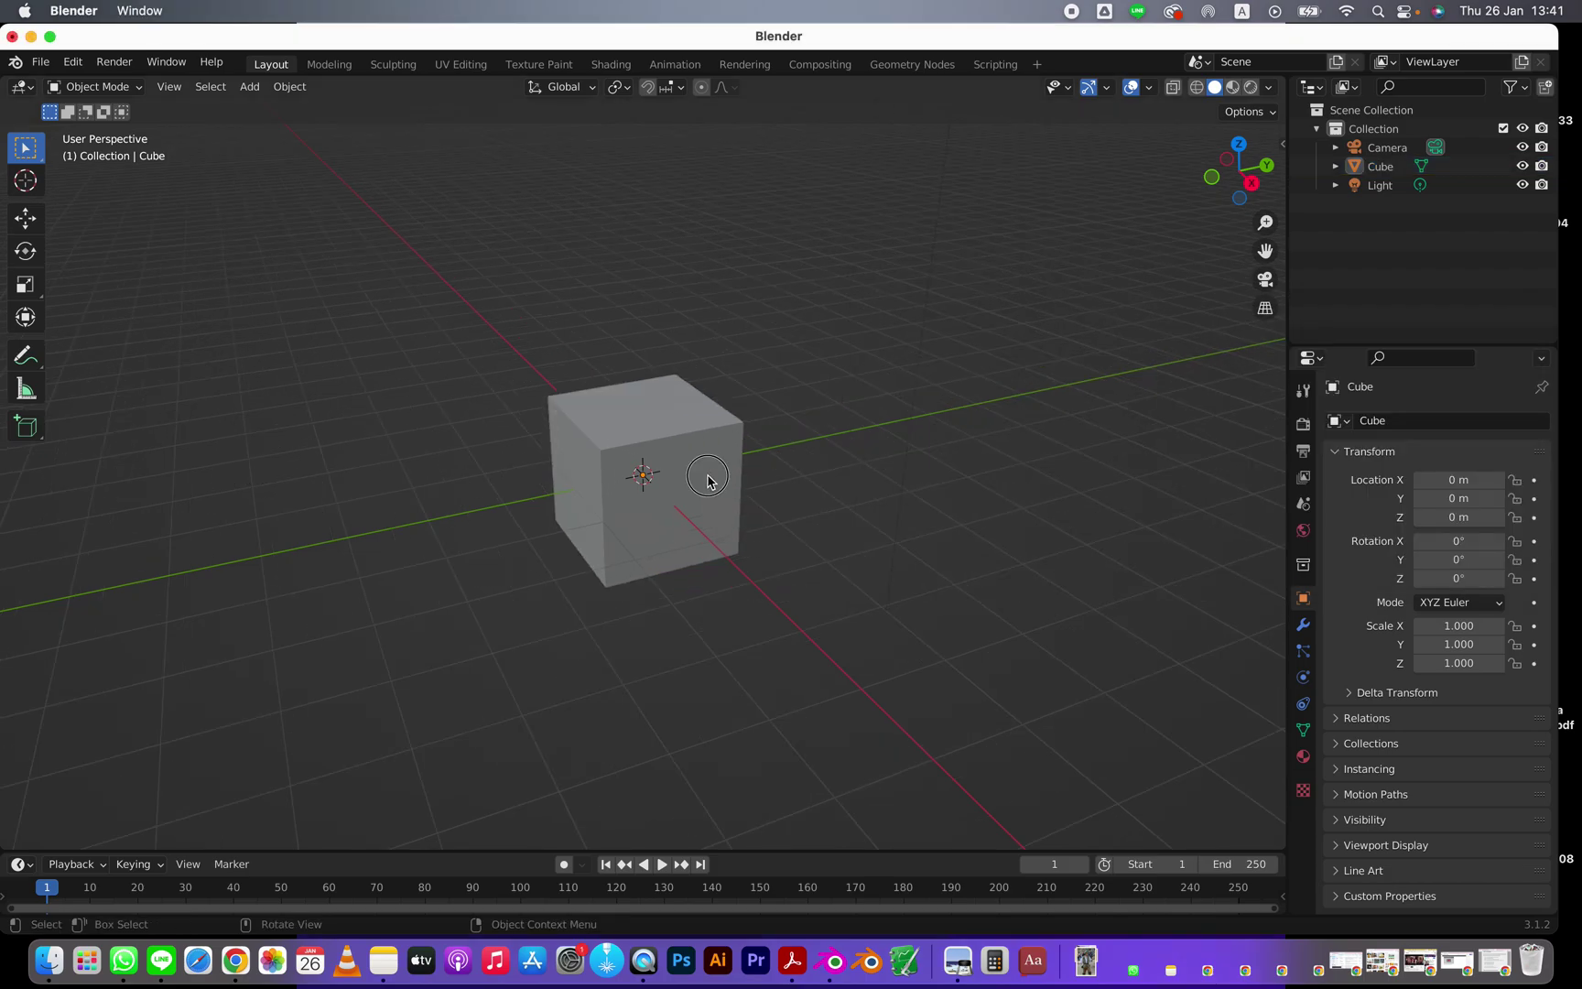
click(681, 498)
scroll(681, 498, up, 2)
middle_drag(677, 494, 719, 477)
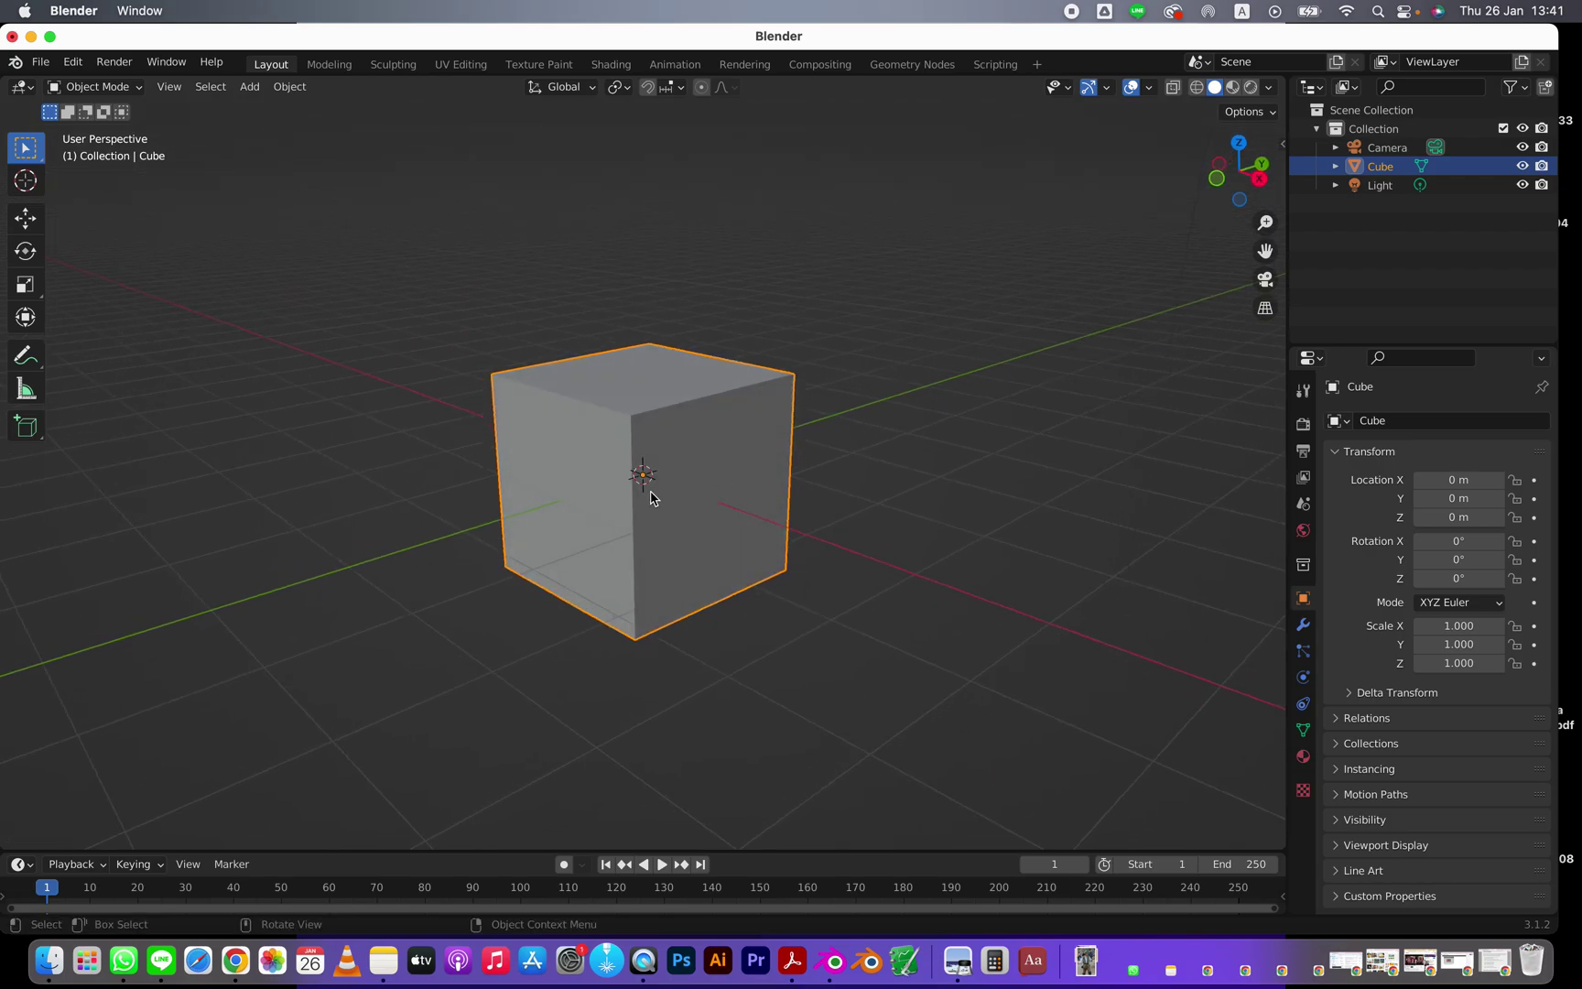
mouse_move(662, 514)
middle_down()
mouse_move(730, 526)
mouse_move(532, 528)
mouse_move(692, 533)
mouse_move(672, 504)
middle_up()
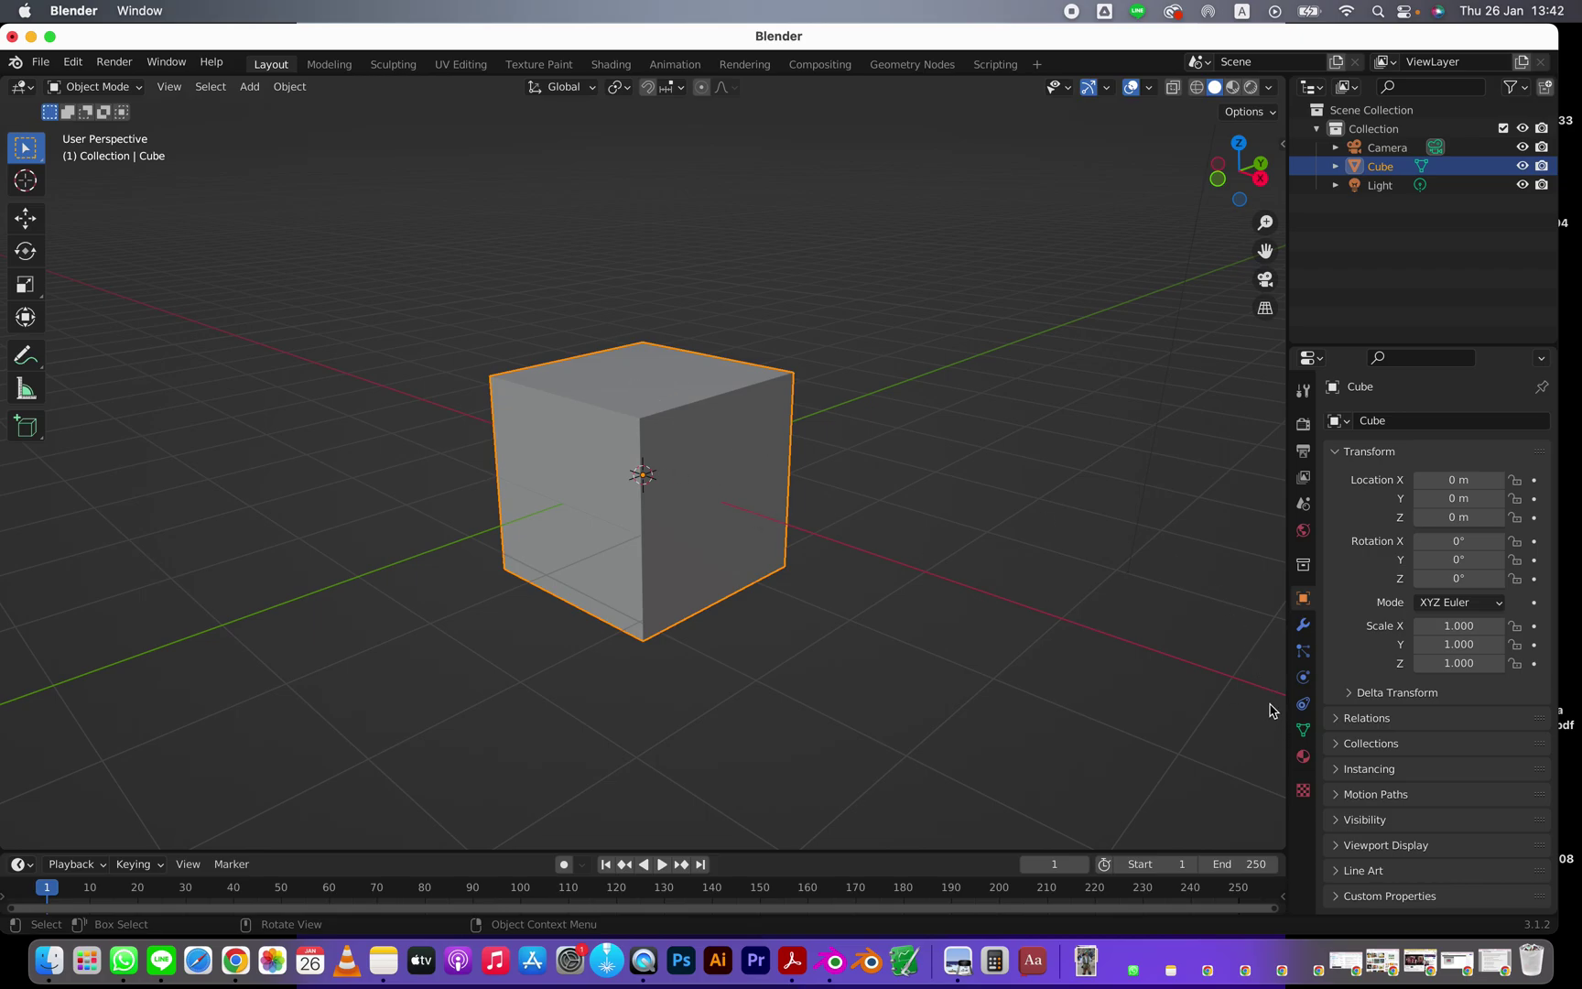
Try a Subdivision Surface modifier on the cube, then remove it to restore the plain shape
click(1304, 625)
click(1409, 420)
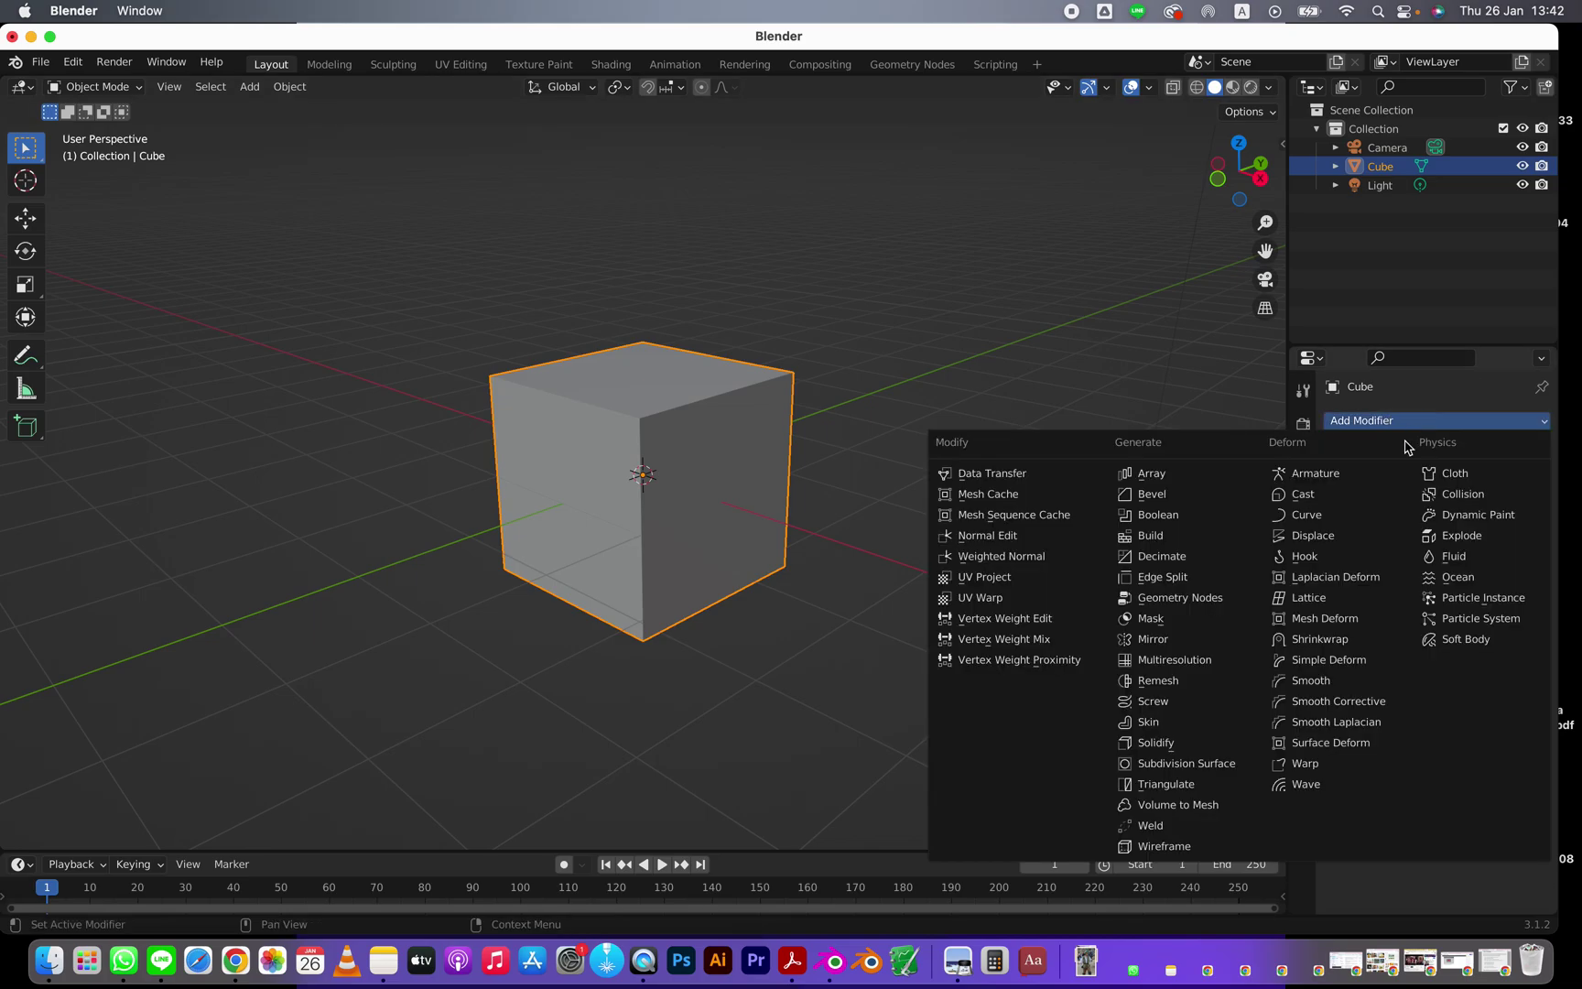
click(1152, 765)
middle_drag(672, 433, 604, 428)
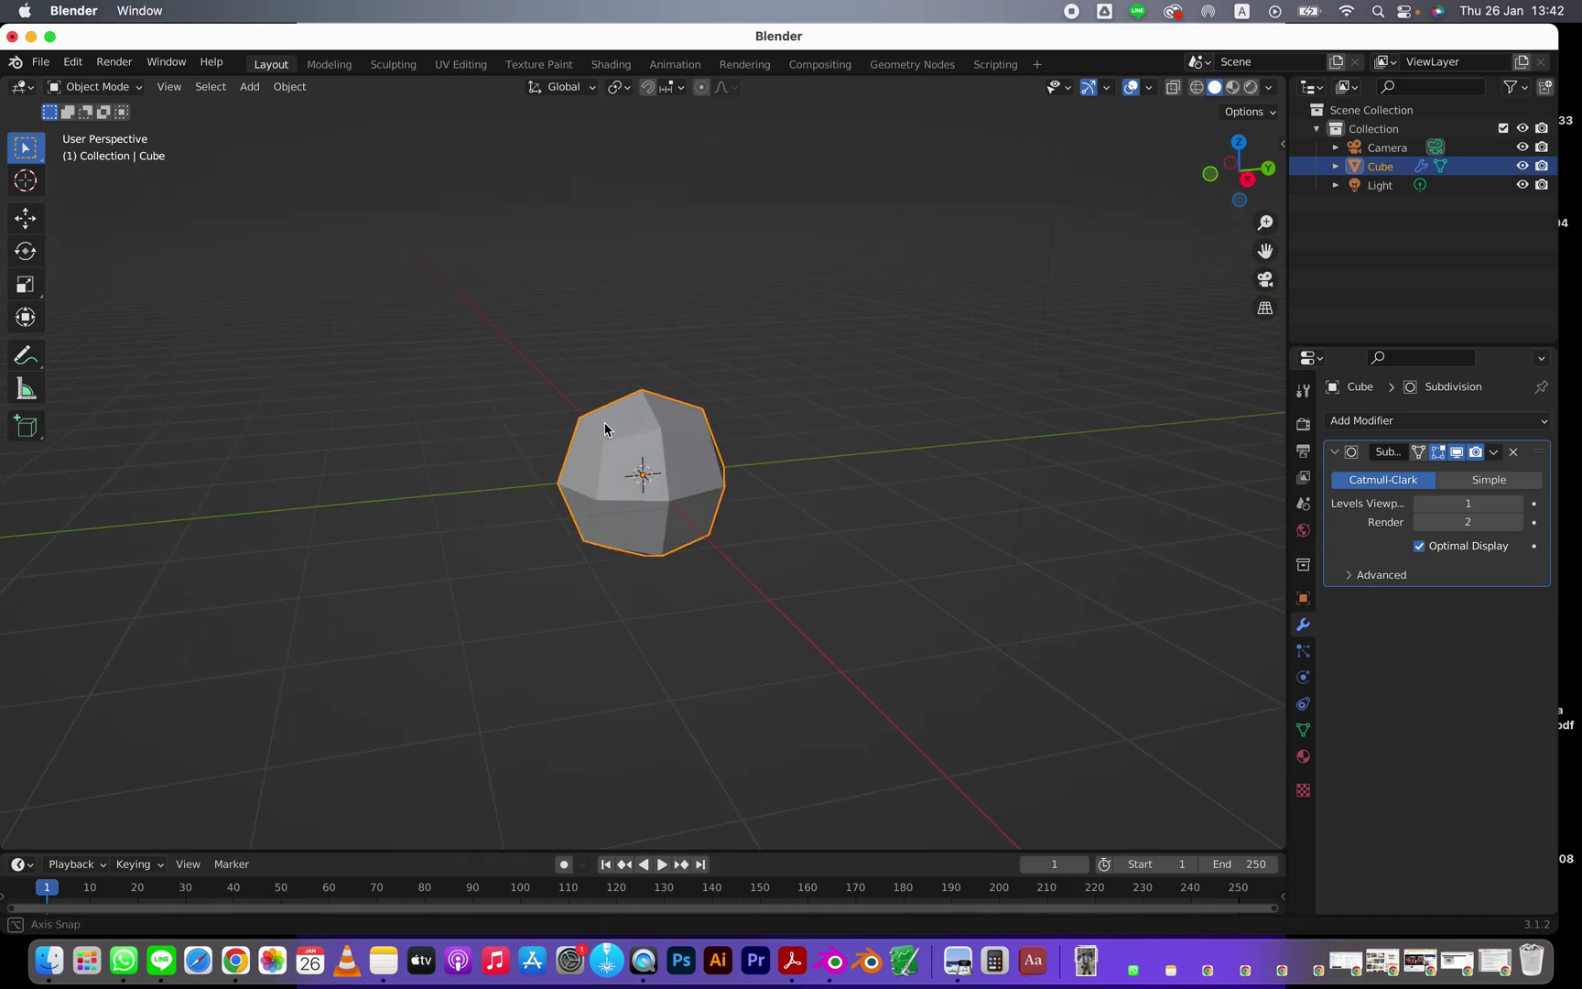
click(1513, 451)
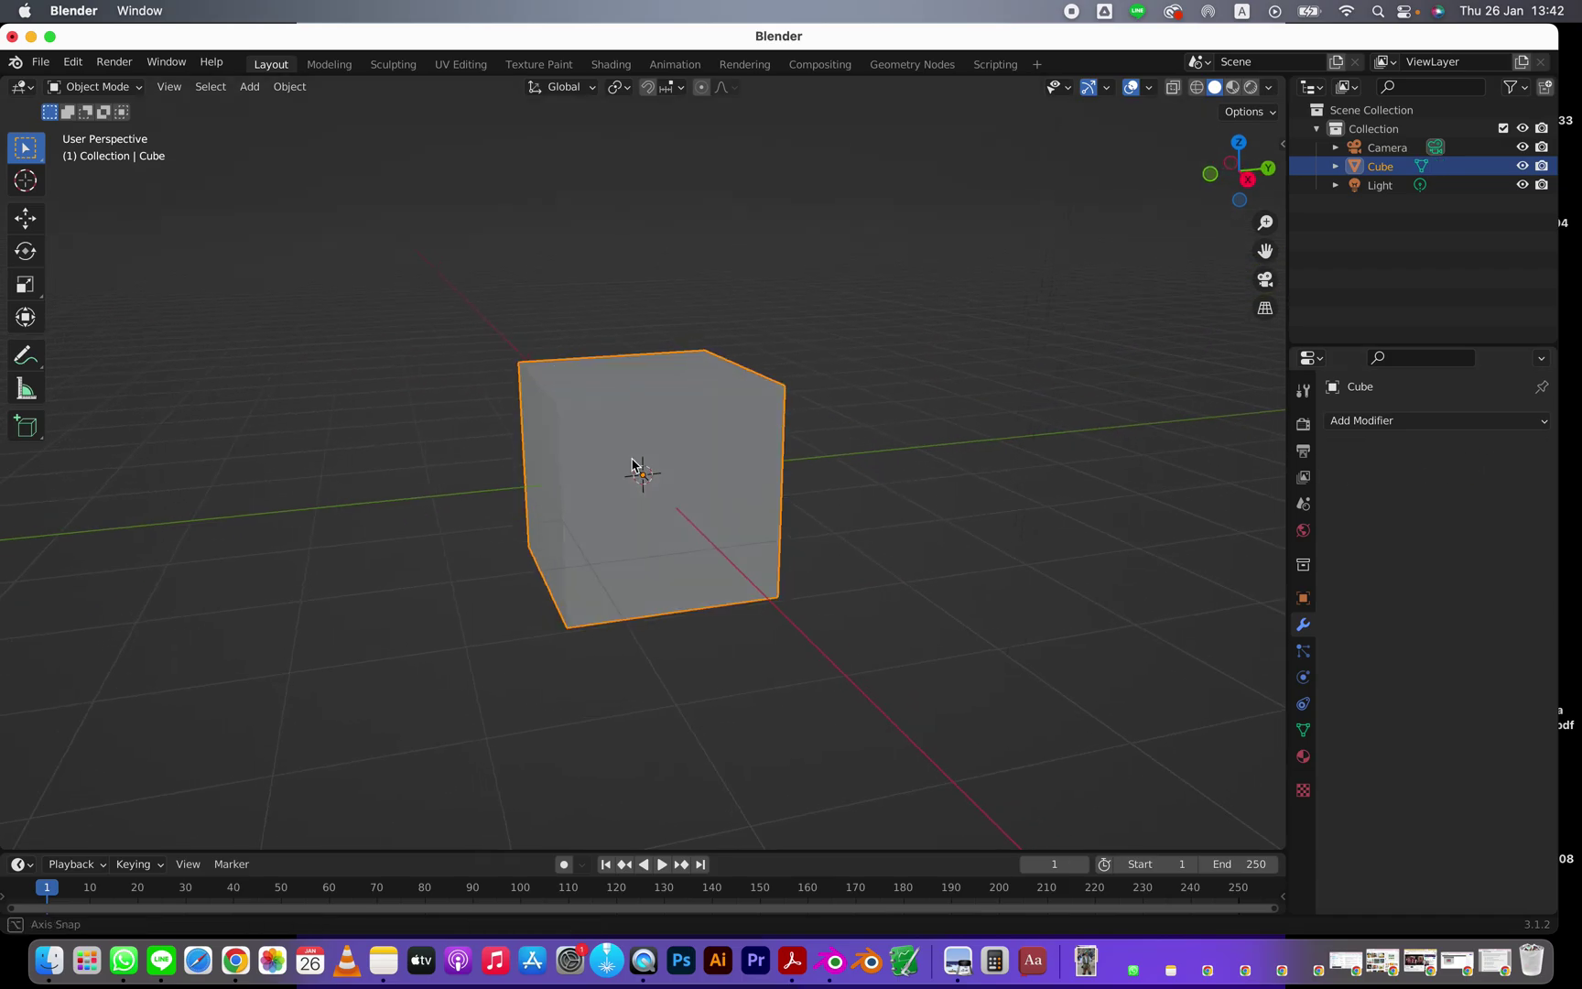
middle_drag(628, 391, 650, 417)
Add a Subdivision Surface modifier to the cube
click(1515, 422)
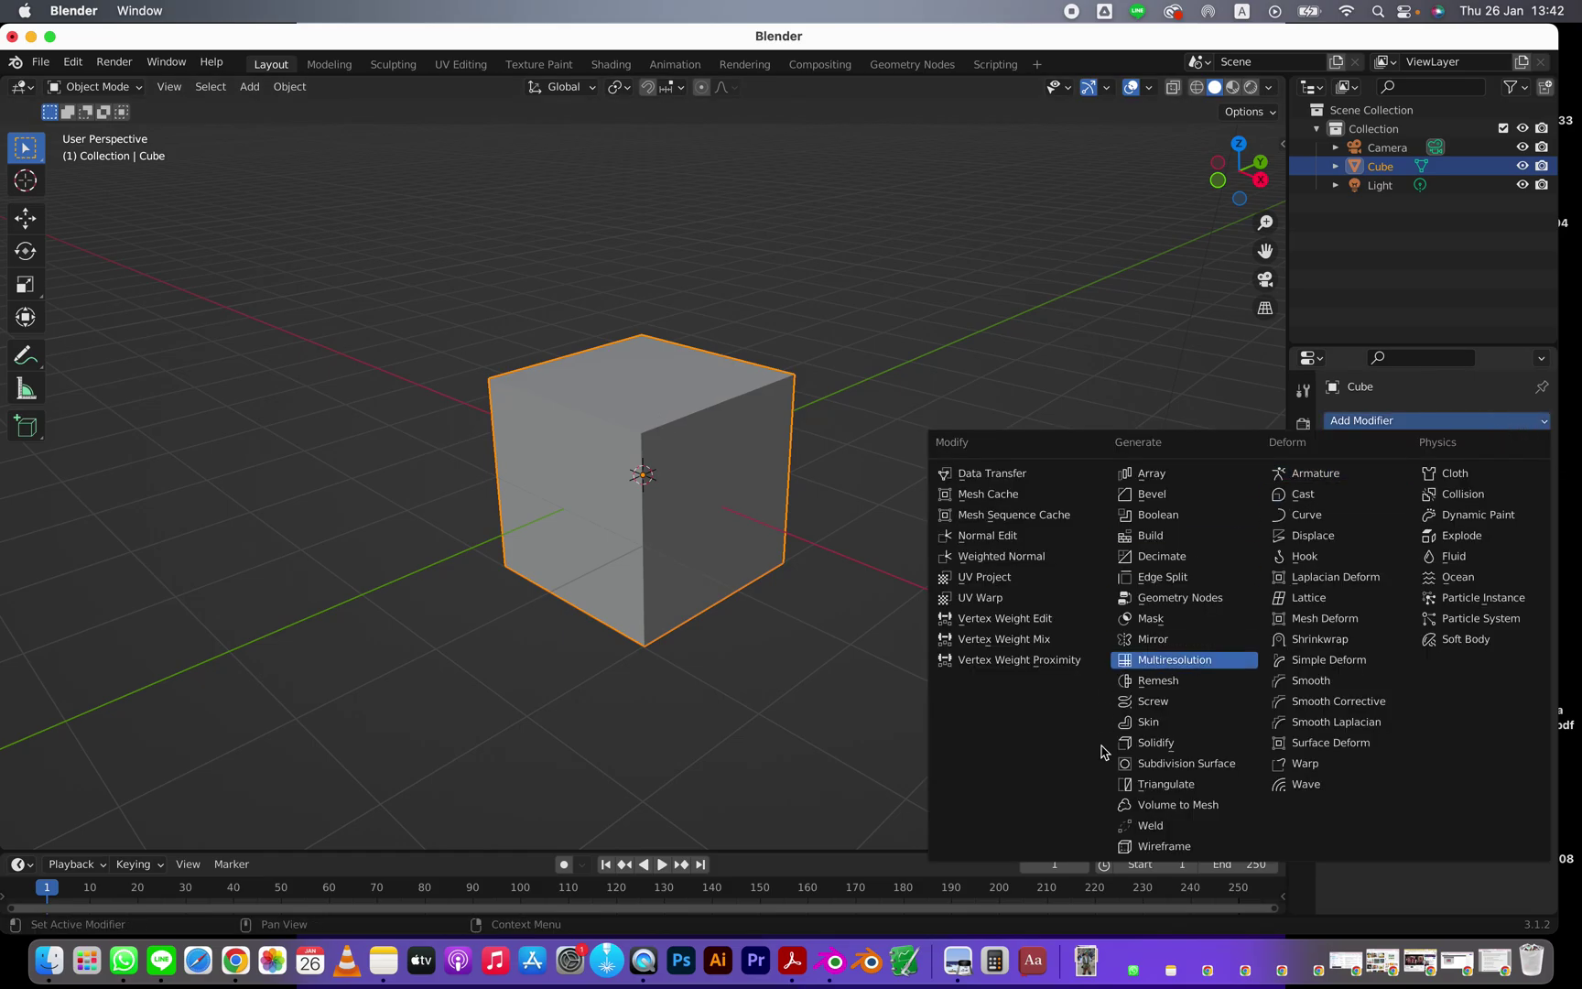
click(1148, 763)
middle_drag(701, 501, 685, 532)
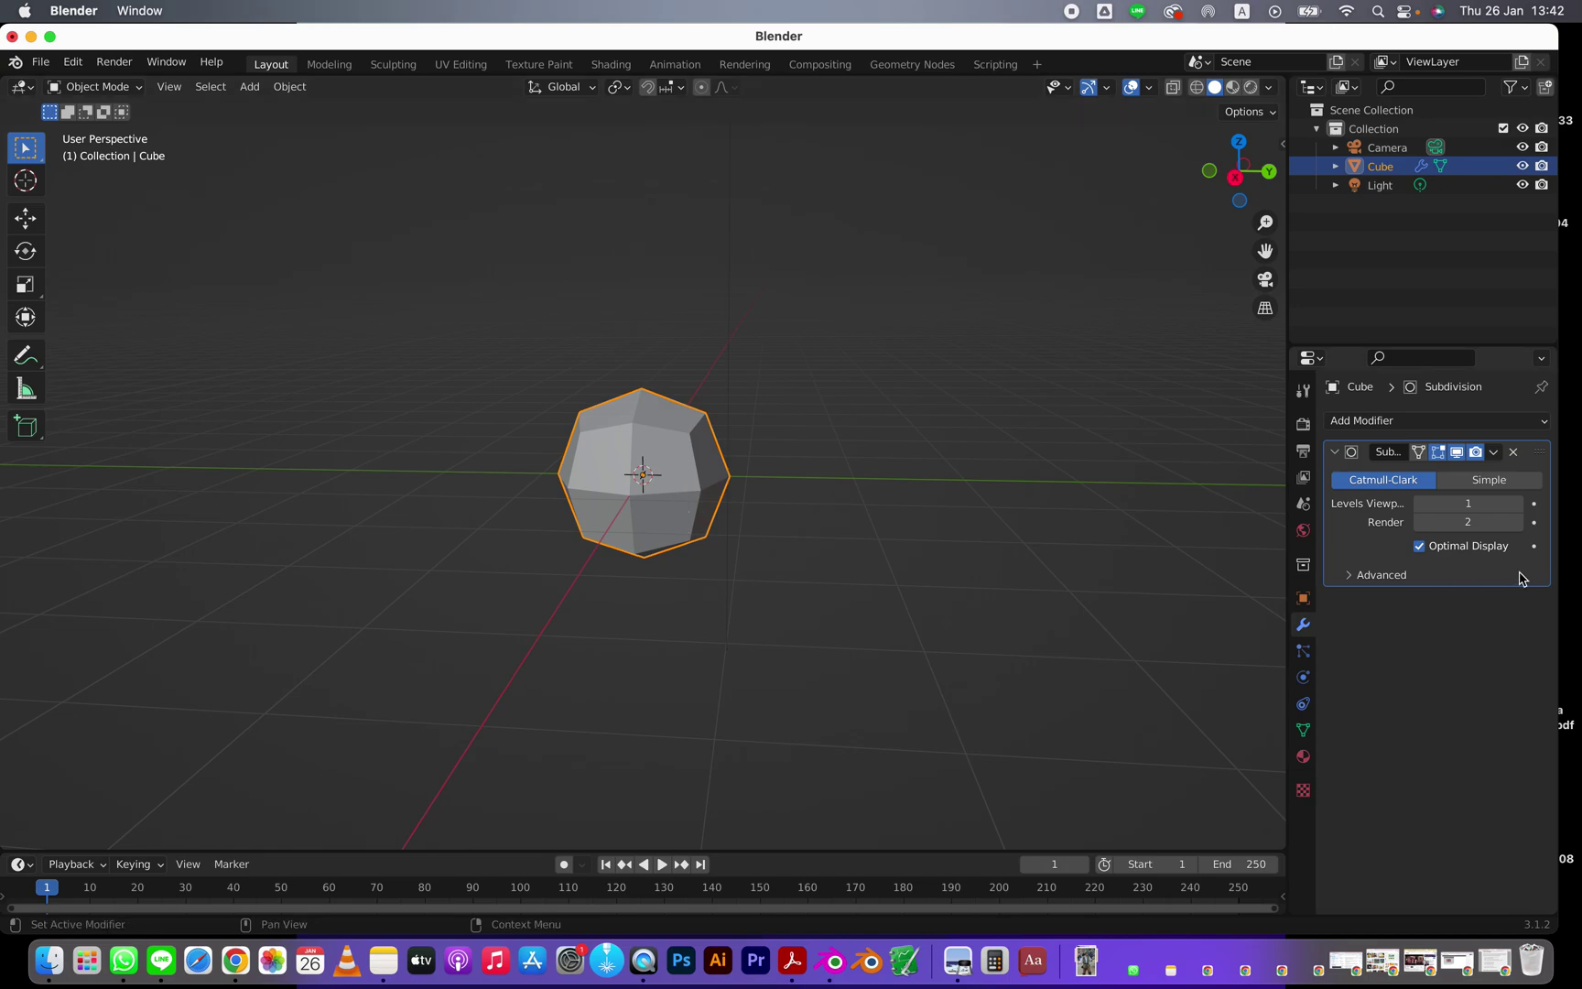
Raise the Subdivision modifier's viewport levels to 5 and inspect the smoothed surface up close
click(1517, 505)
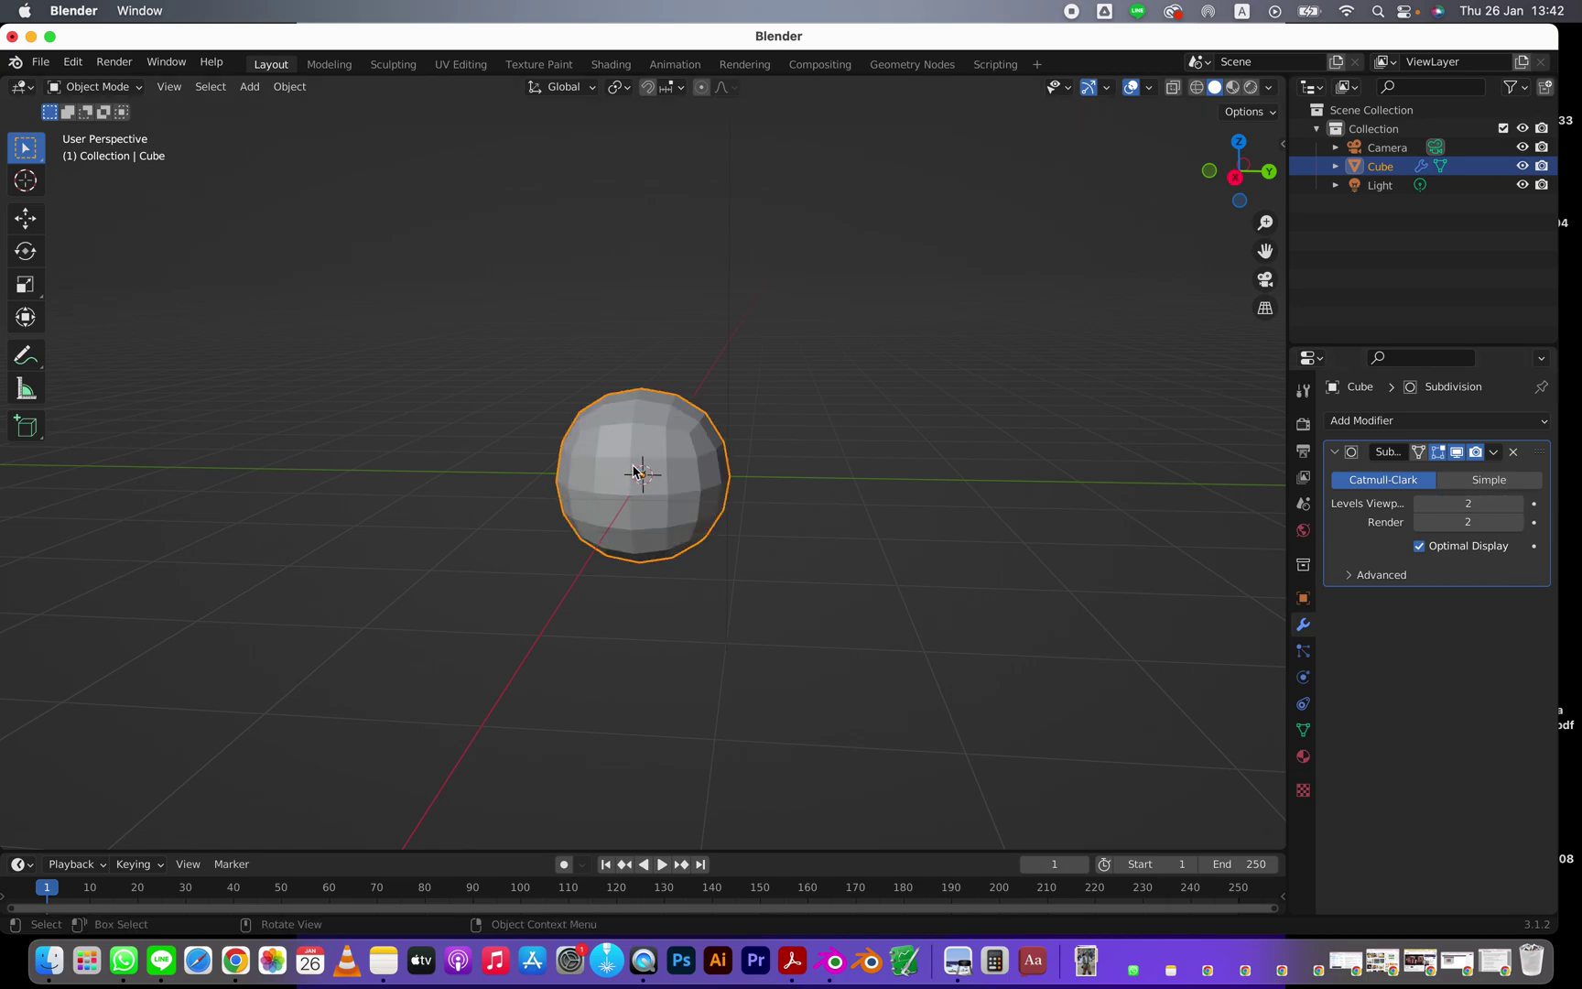
middle_drag(667, 493, 618, 440)
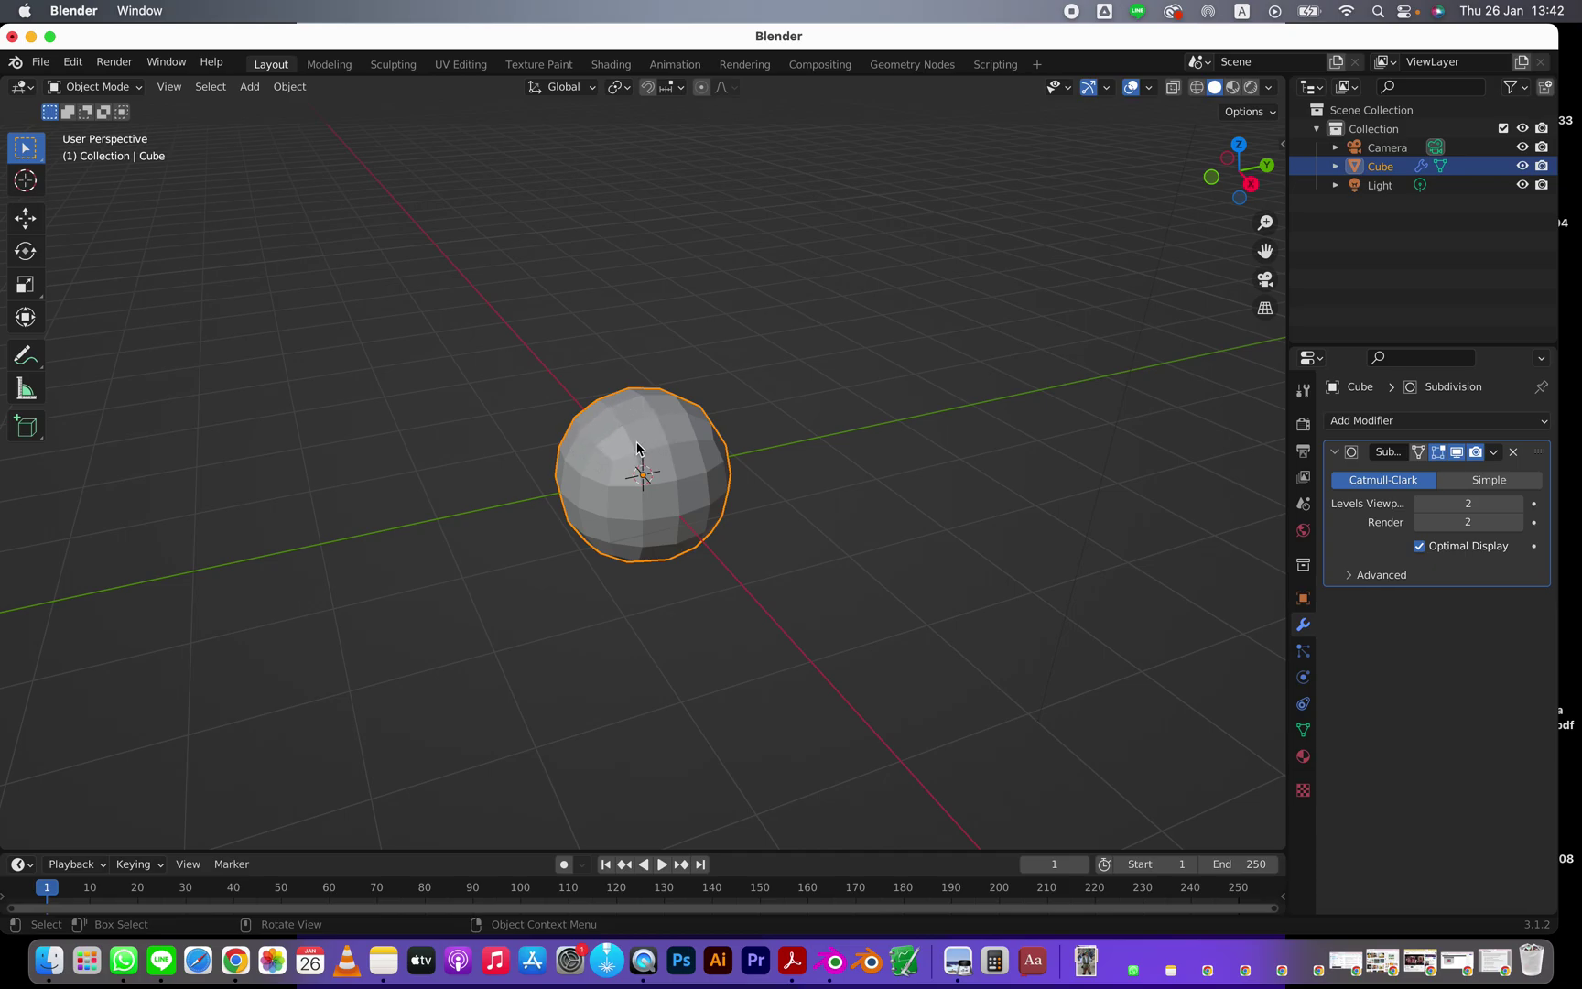
click(1517, 505)
click(1518, 504)
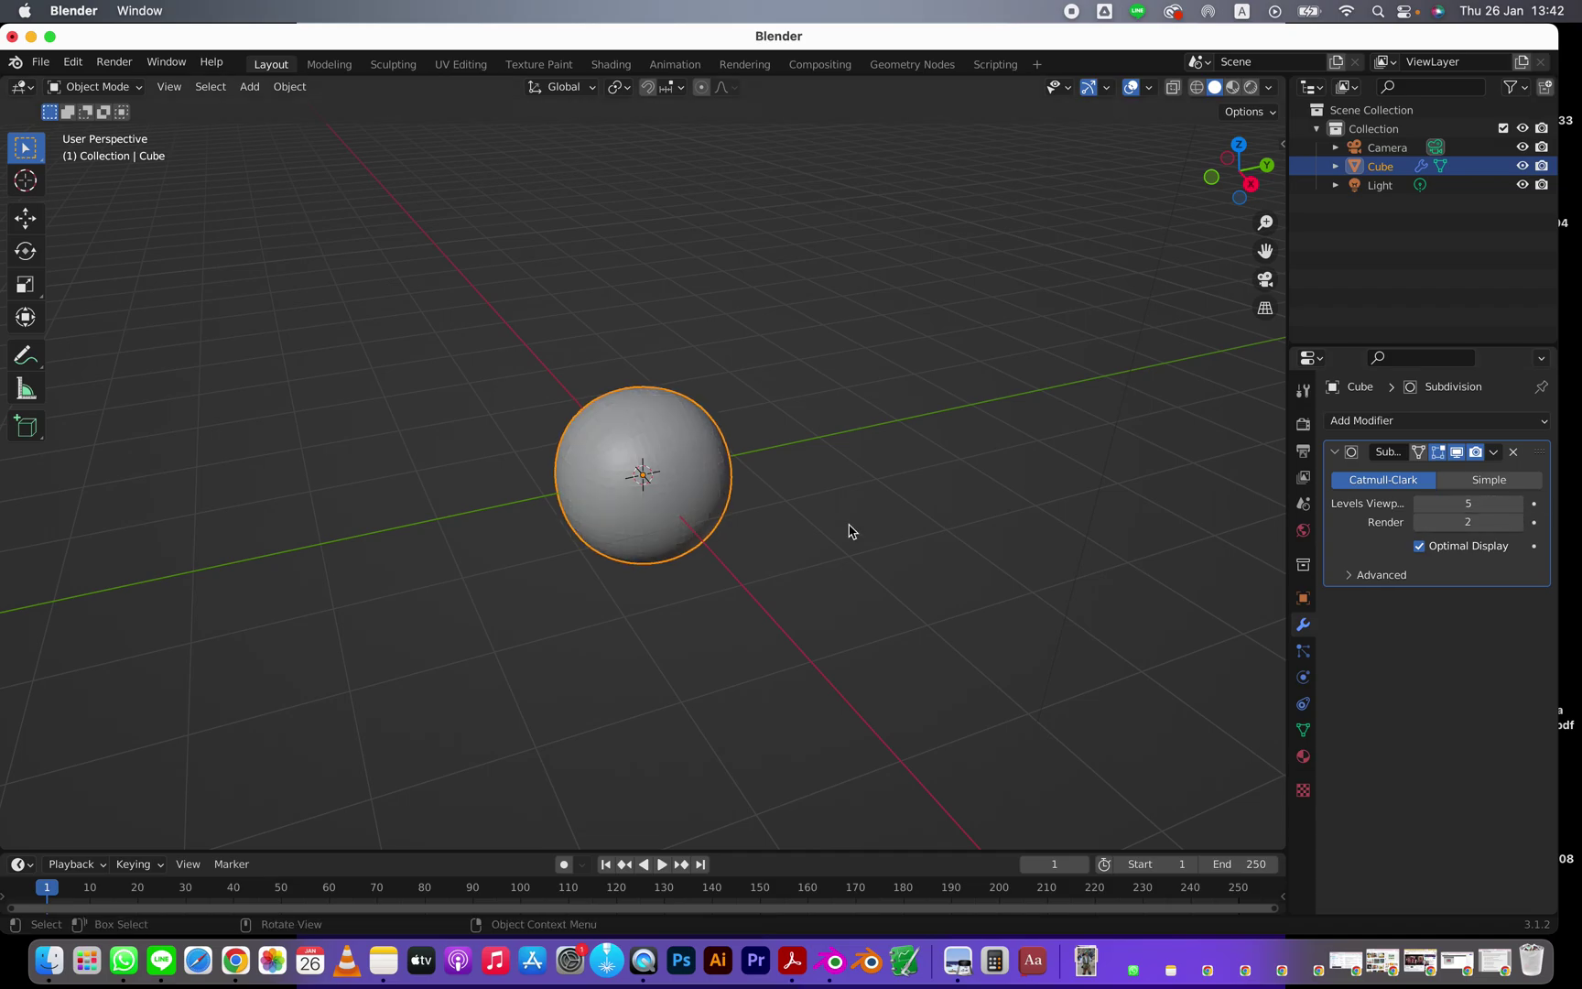
scroll(787, 536, up, 8)
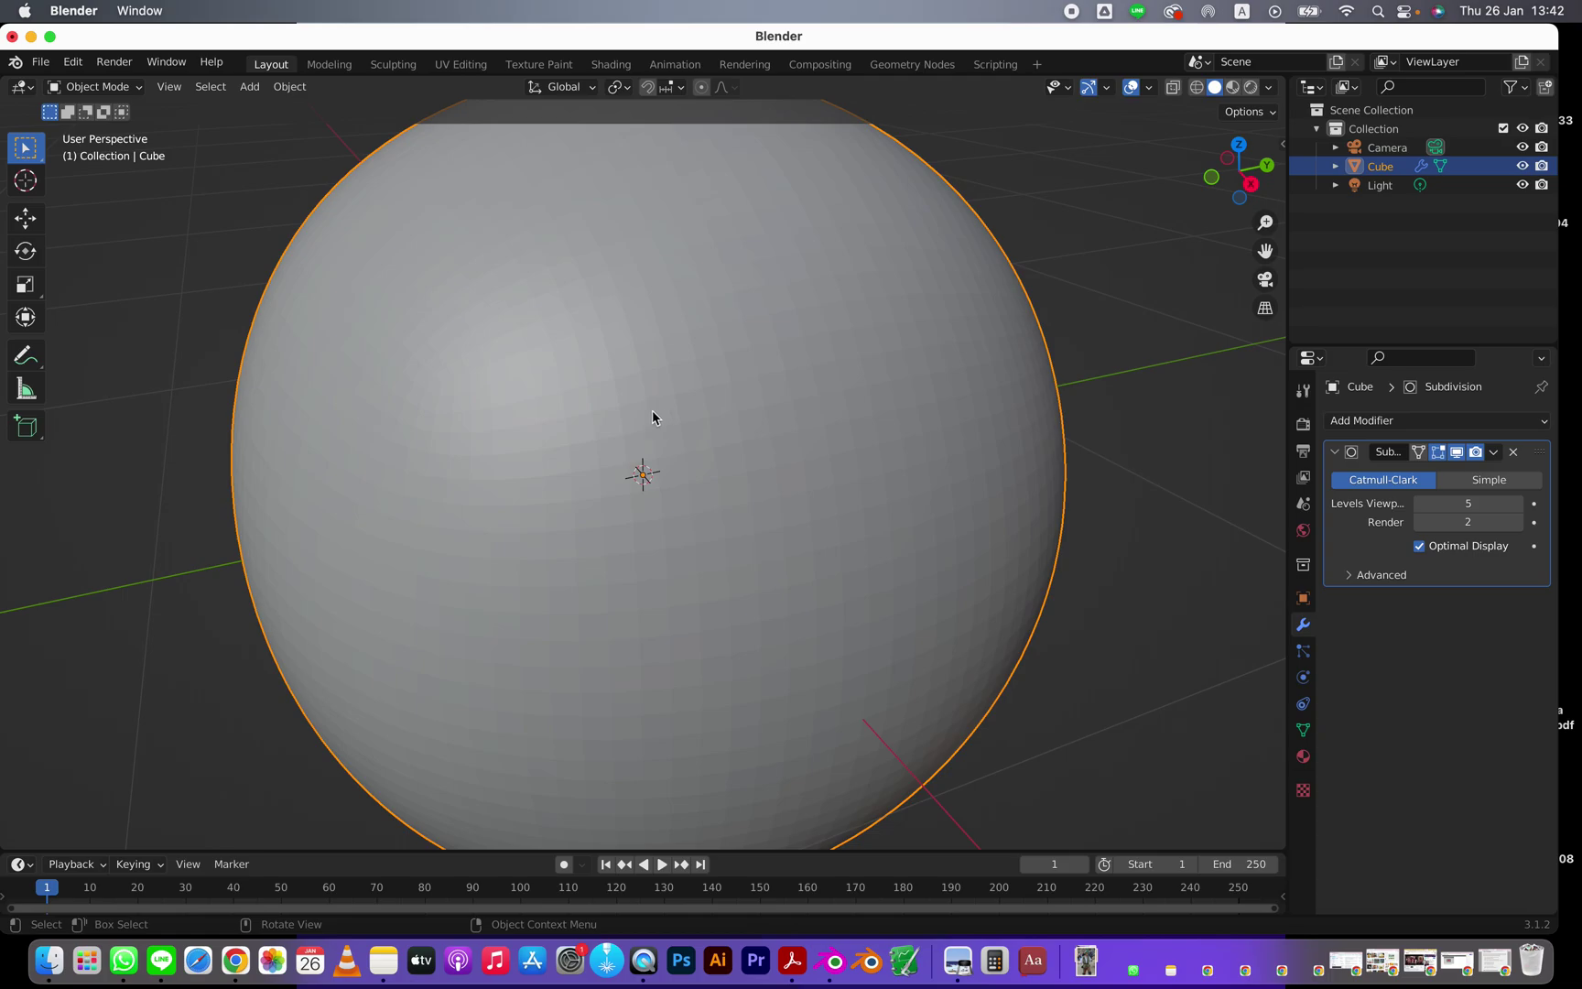
Reduce the Subdivision modifier's viewport levels to 1
click(1420, 504)
click(1419, 505)
click(1420, 505)
click(1419, 504)
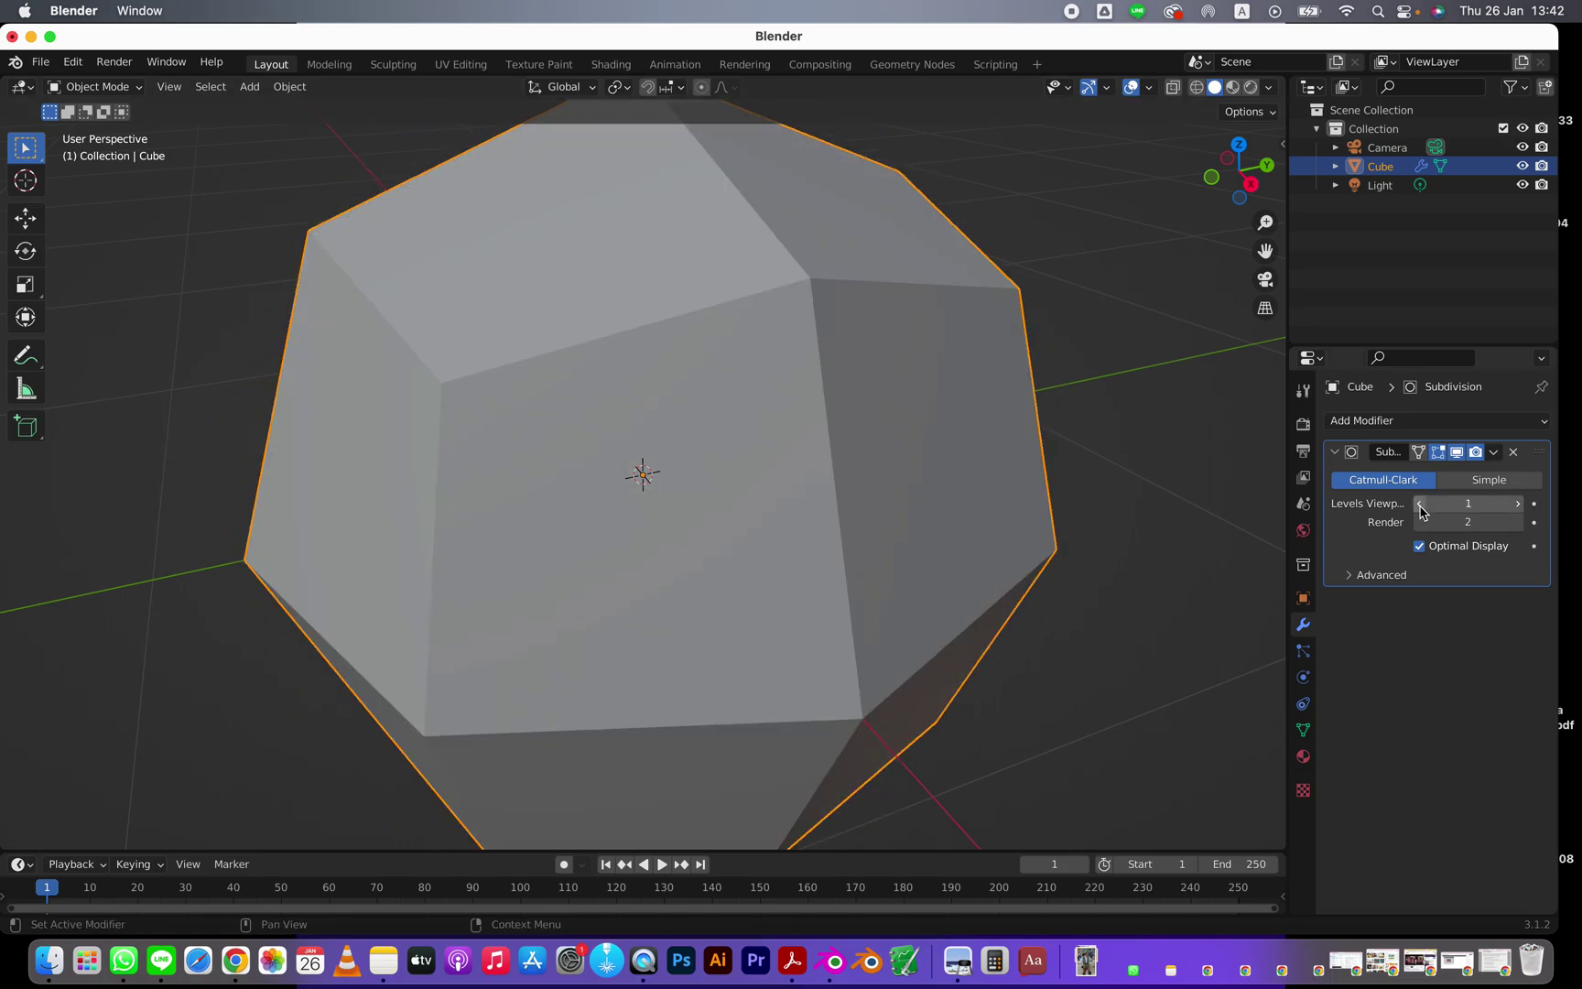
Compare the cube's original cage in Edit Mode with its subdivided shape in Object Mode
scroll(1102, 616, down, 4)
middle_drag(1102, 616, 990, 561)
middle_drag(730, 434, 783, 483)
key(Tab)
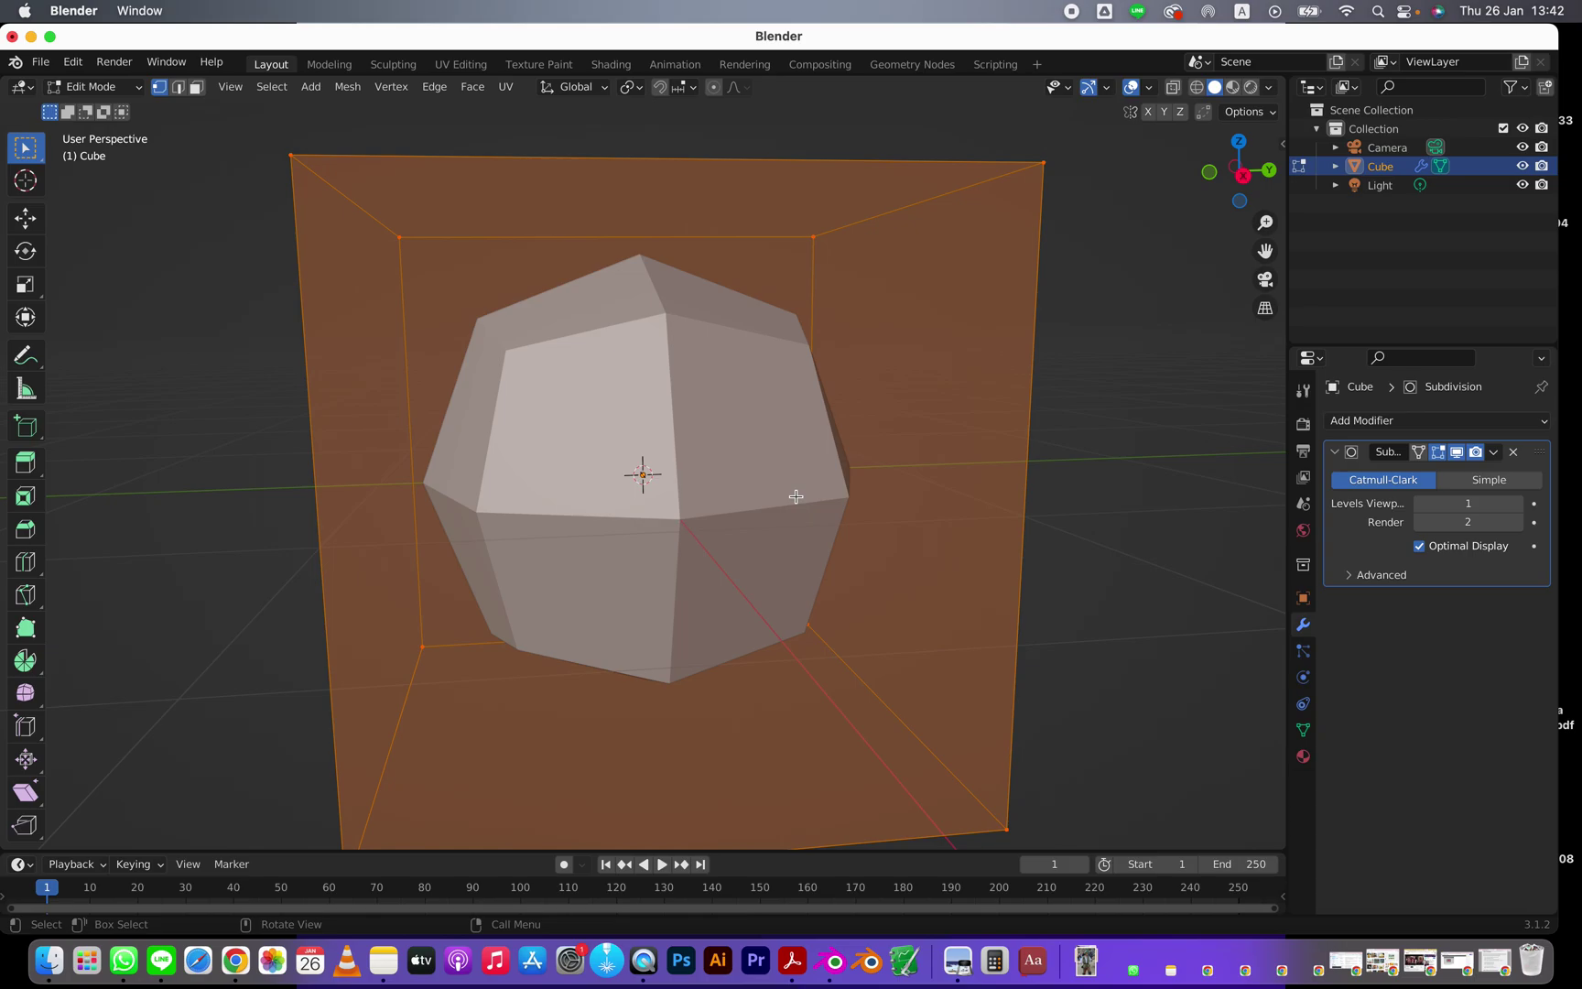
scroll(936, 555, down, 4)
middle_drag(724, 548, 561, 343)
middle_drag(732, 547, 544, 344)
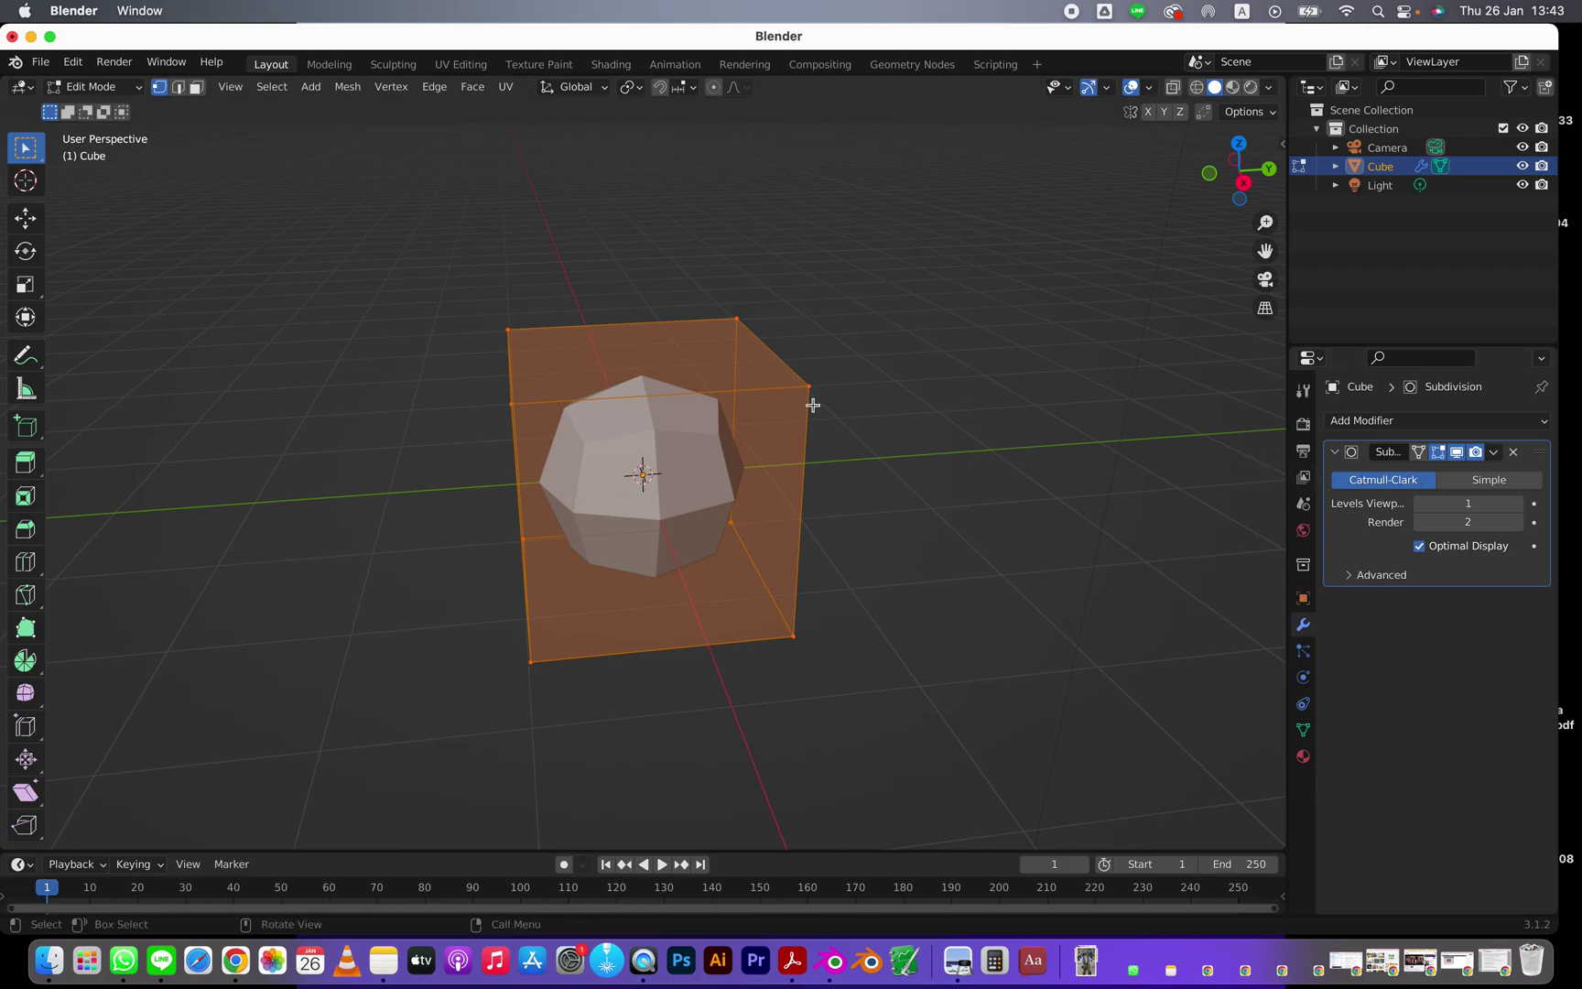
key(Tab)
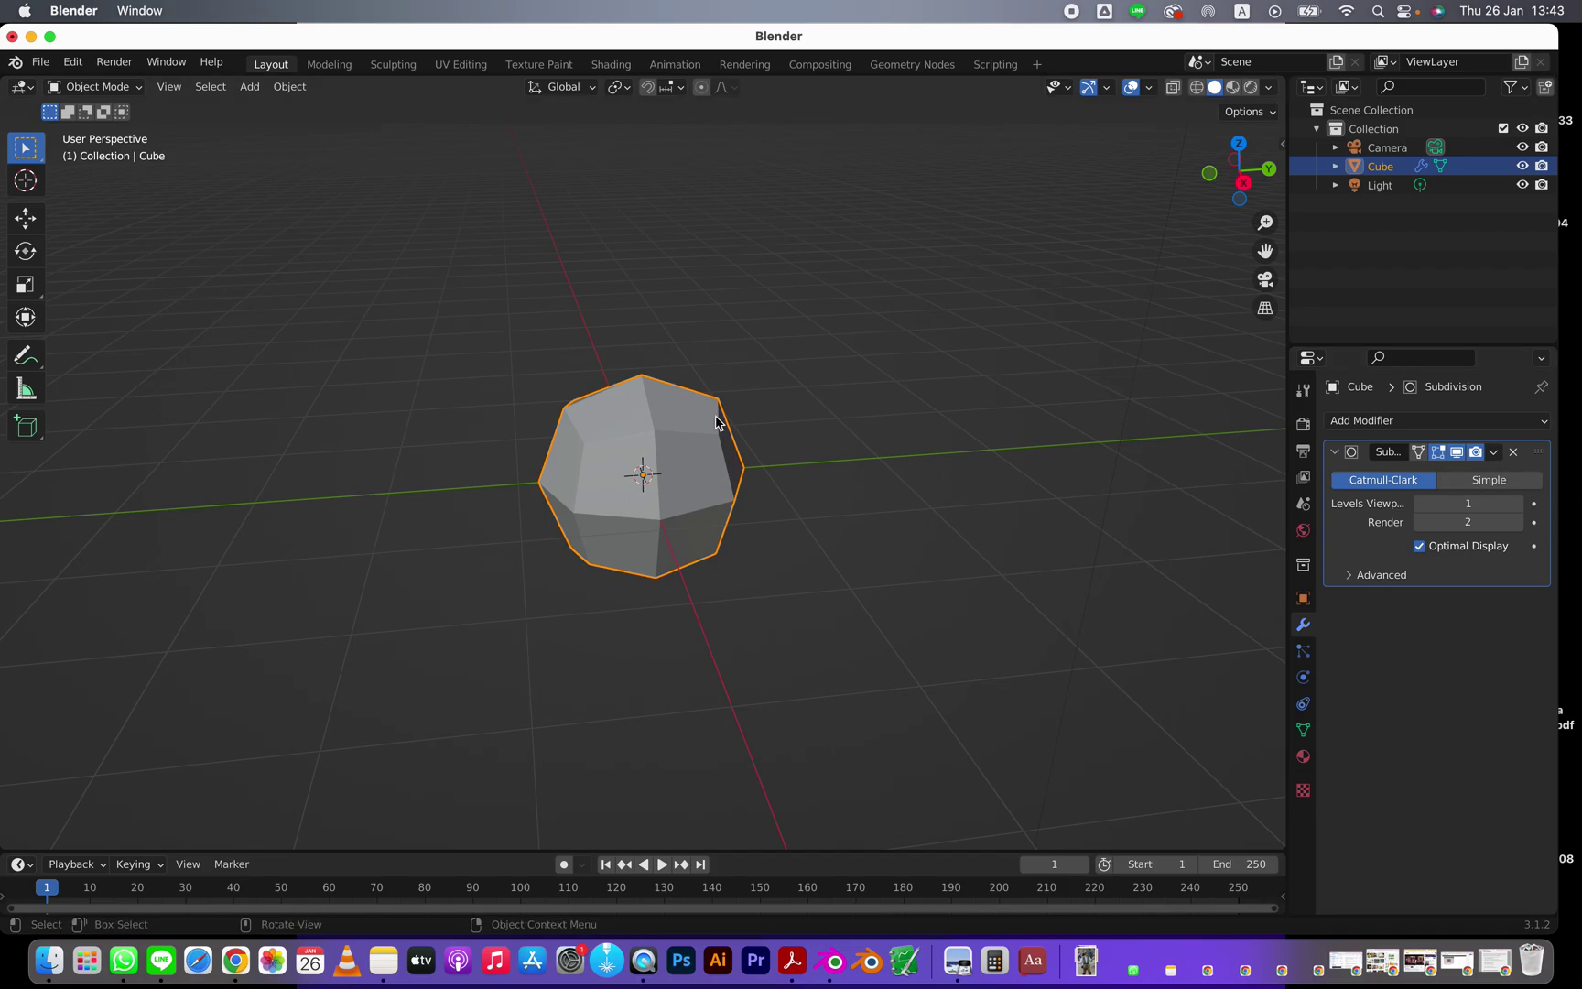
key(Tab)
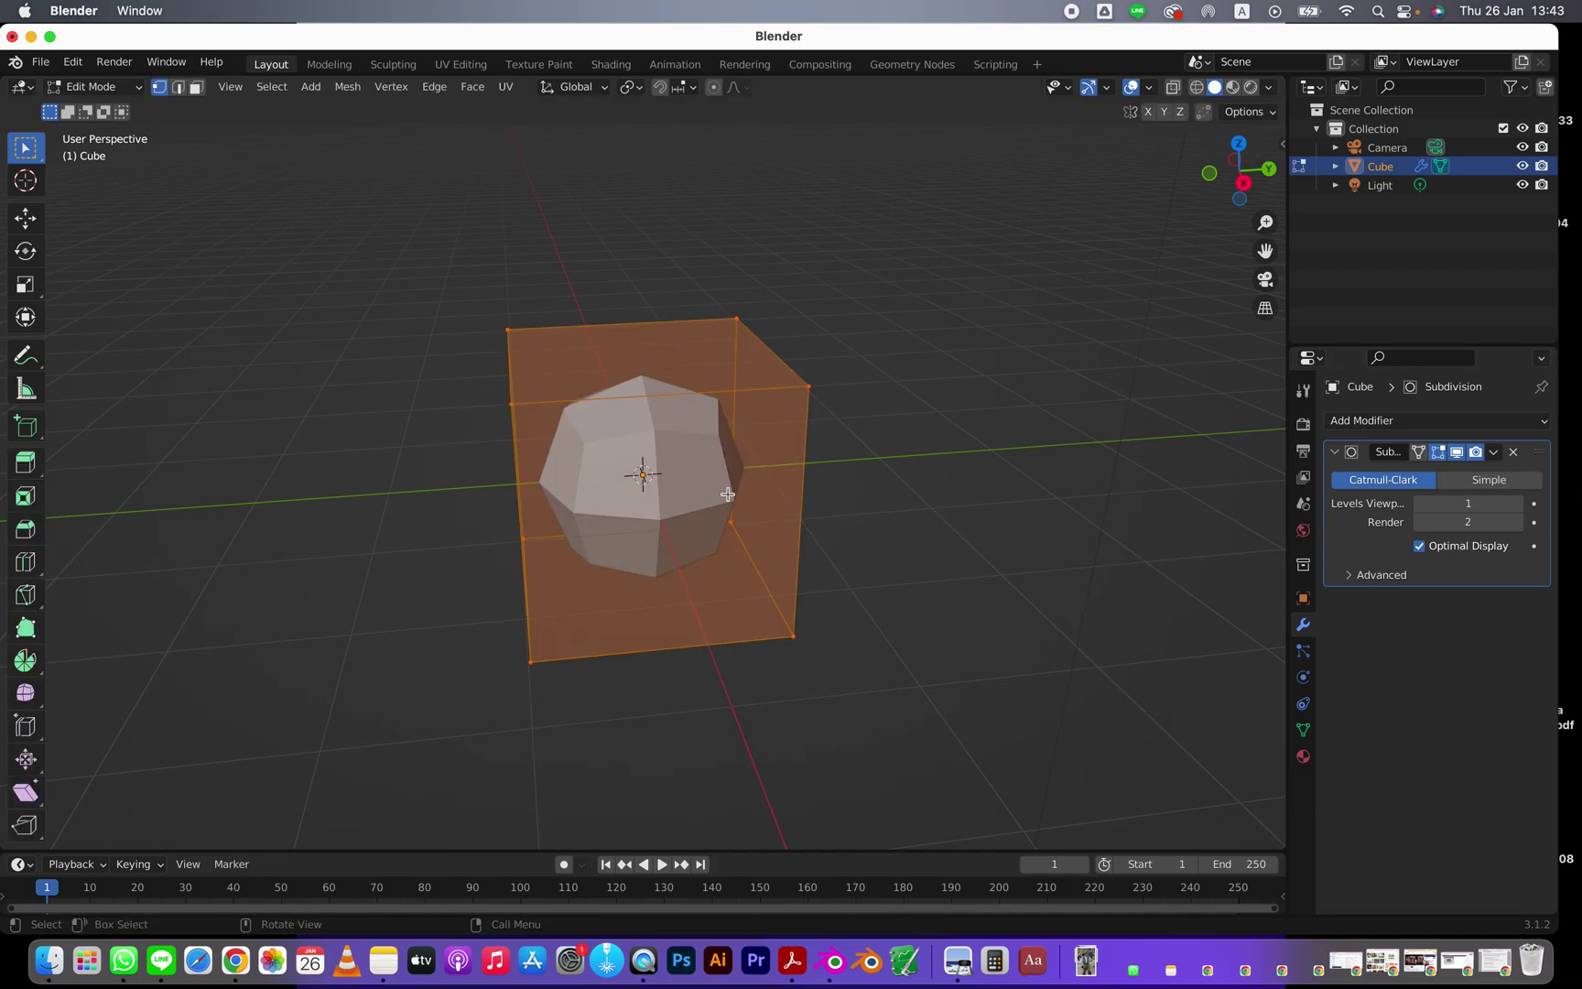
key(Tab)
Apply the Subdivision modifier to the cube and enter Edit Mode
click(1493, 451)
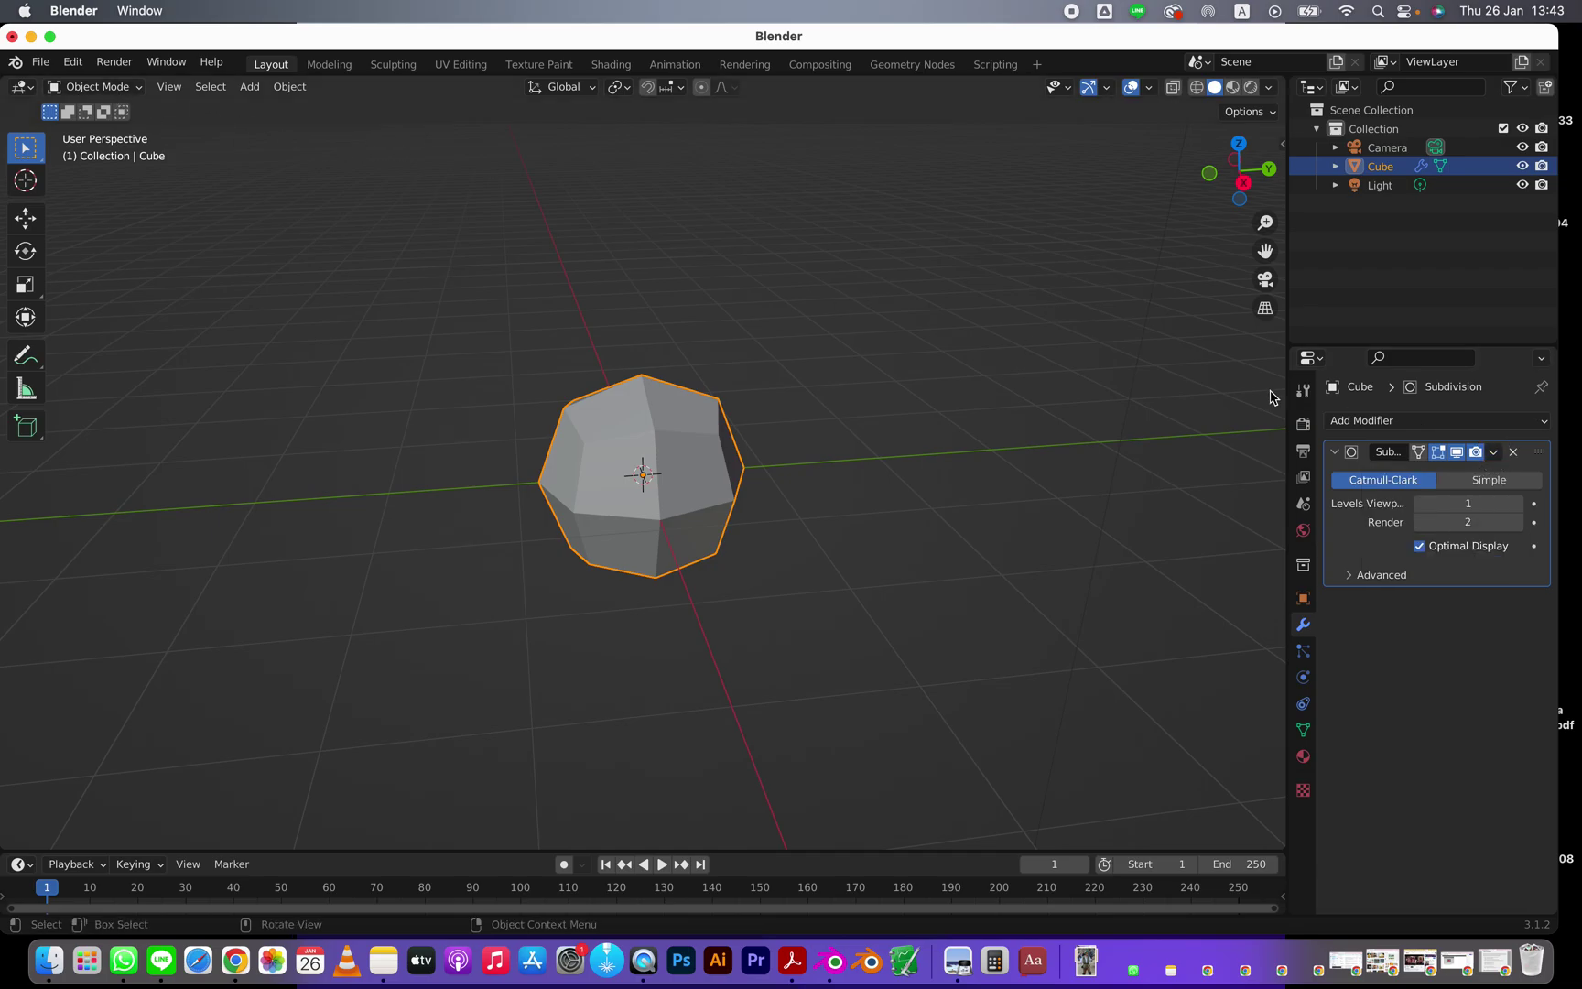
click(1493, 451)
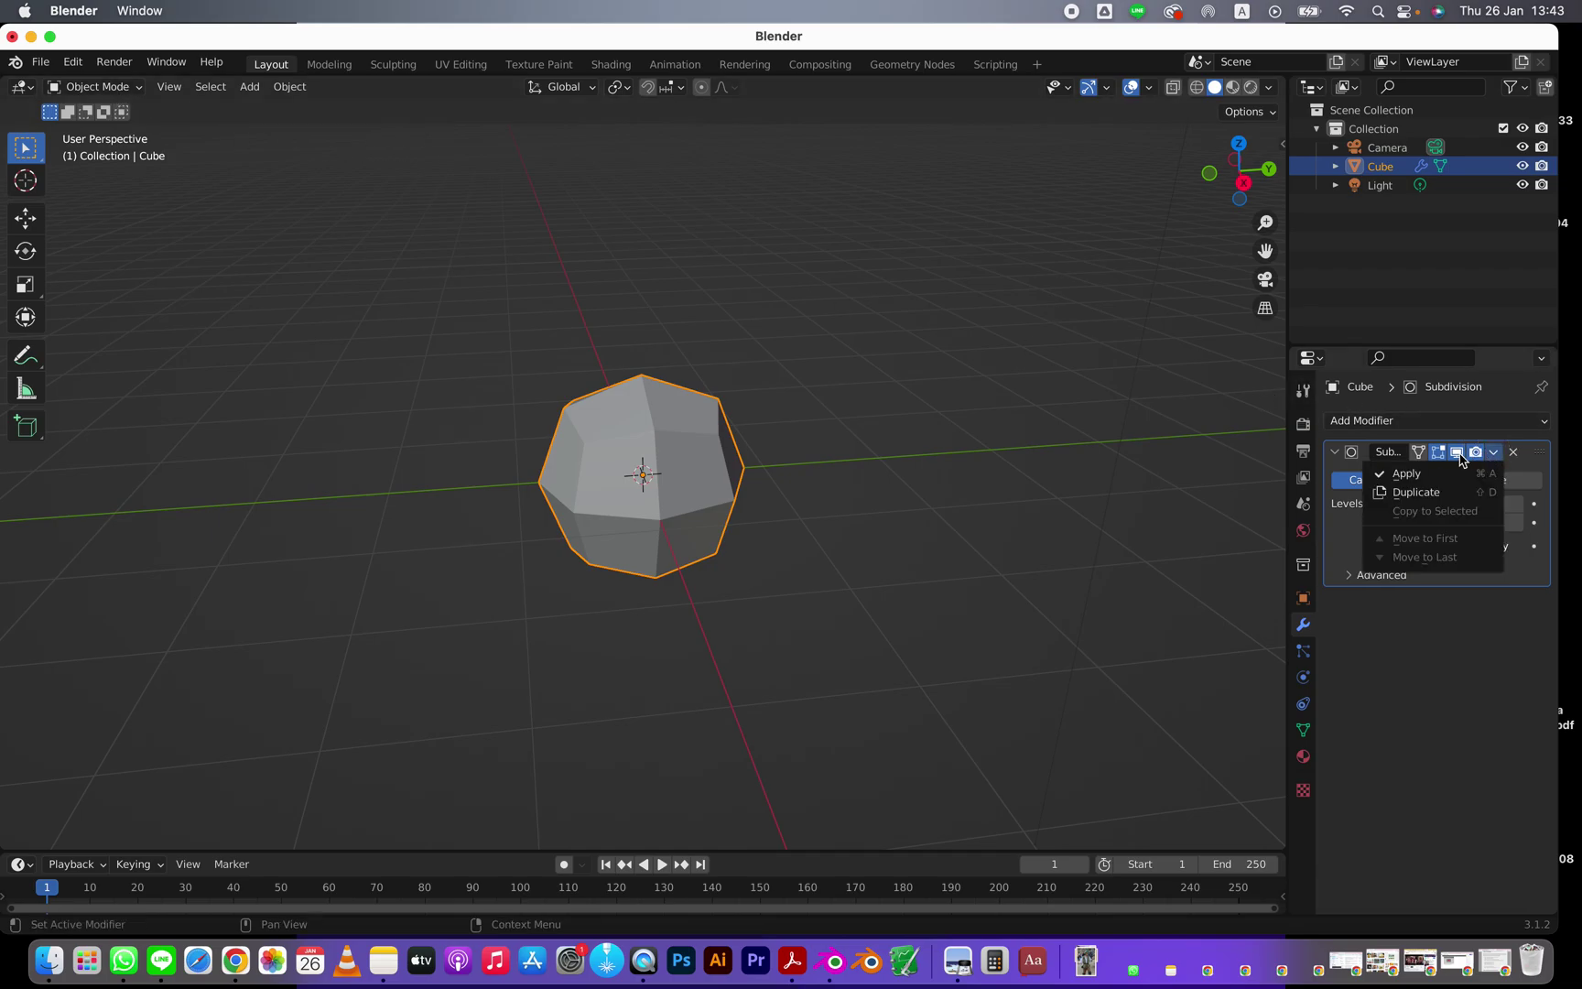
click(1428, 492)
key(Tab)
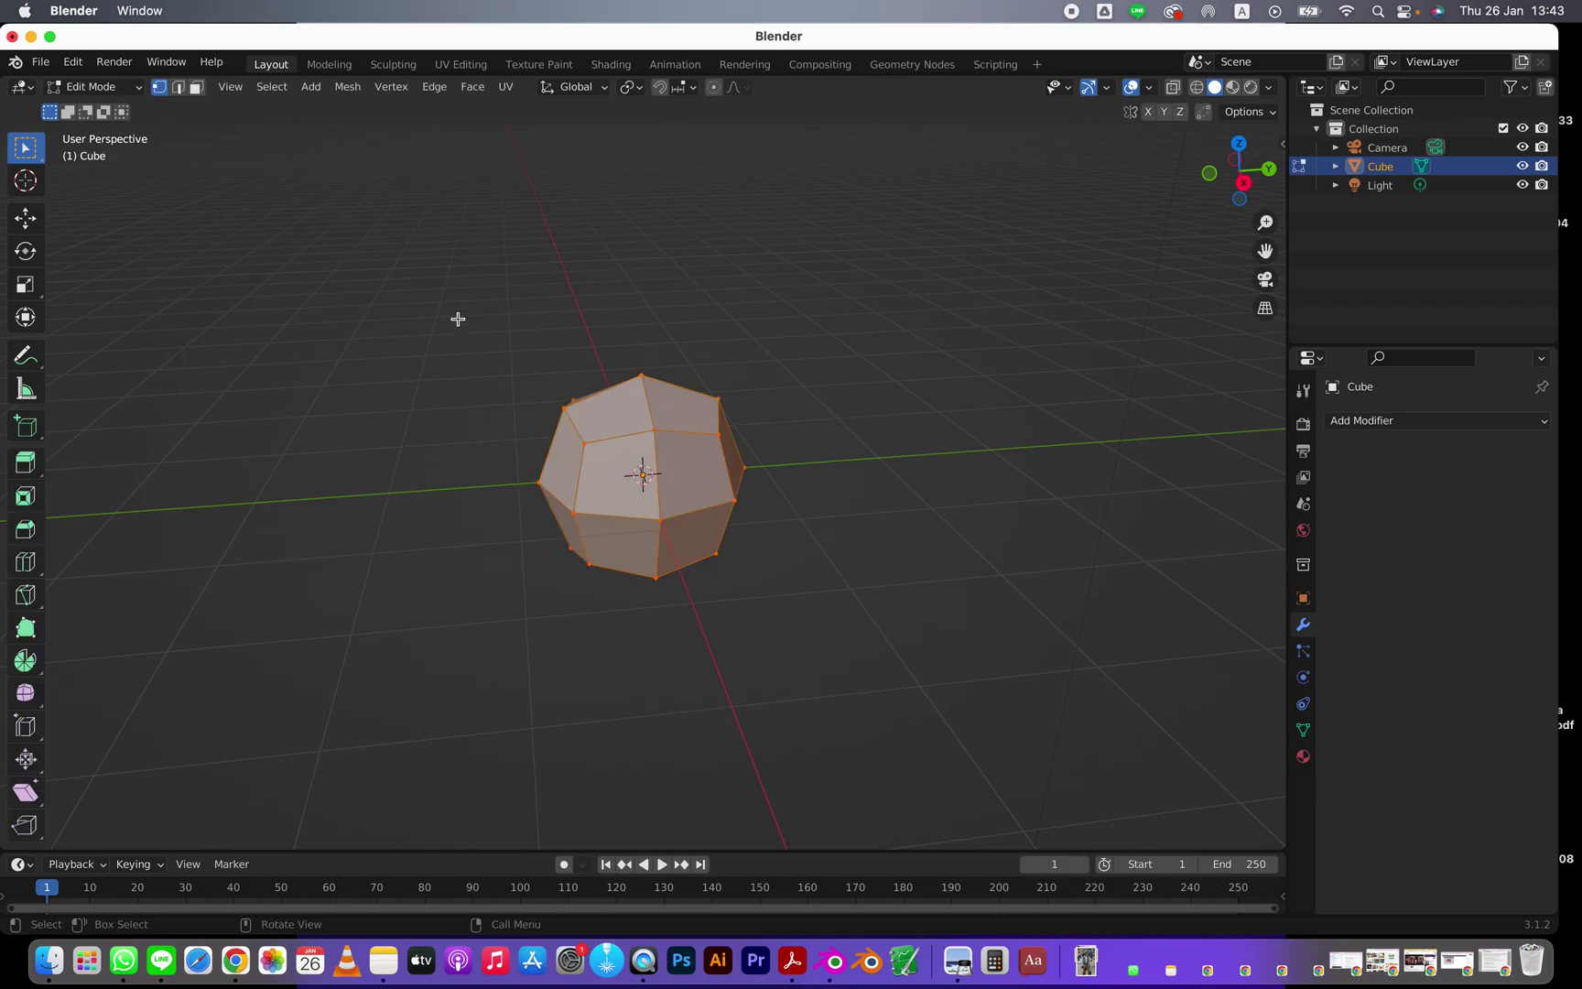
Turn on X-ray and flatten the mesh's bottom vertices by scaling them to about 0.3 along Z
middle_drag(693, 494, 599, 401)
middle_drag(759, 494, 684, 508)
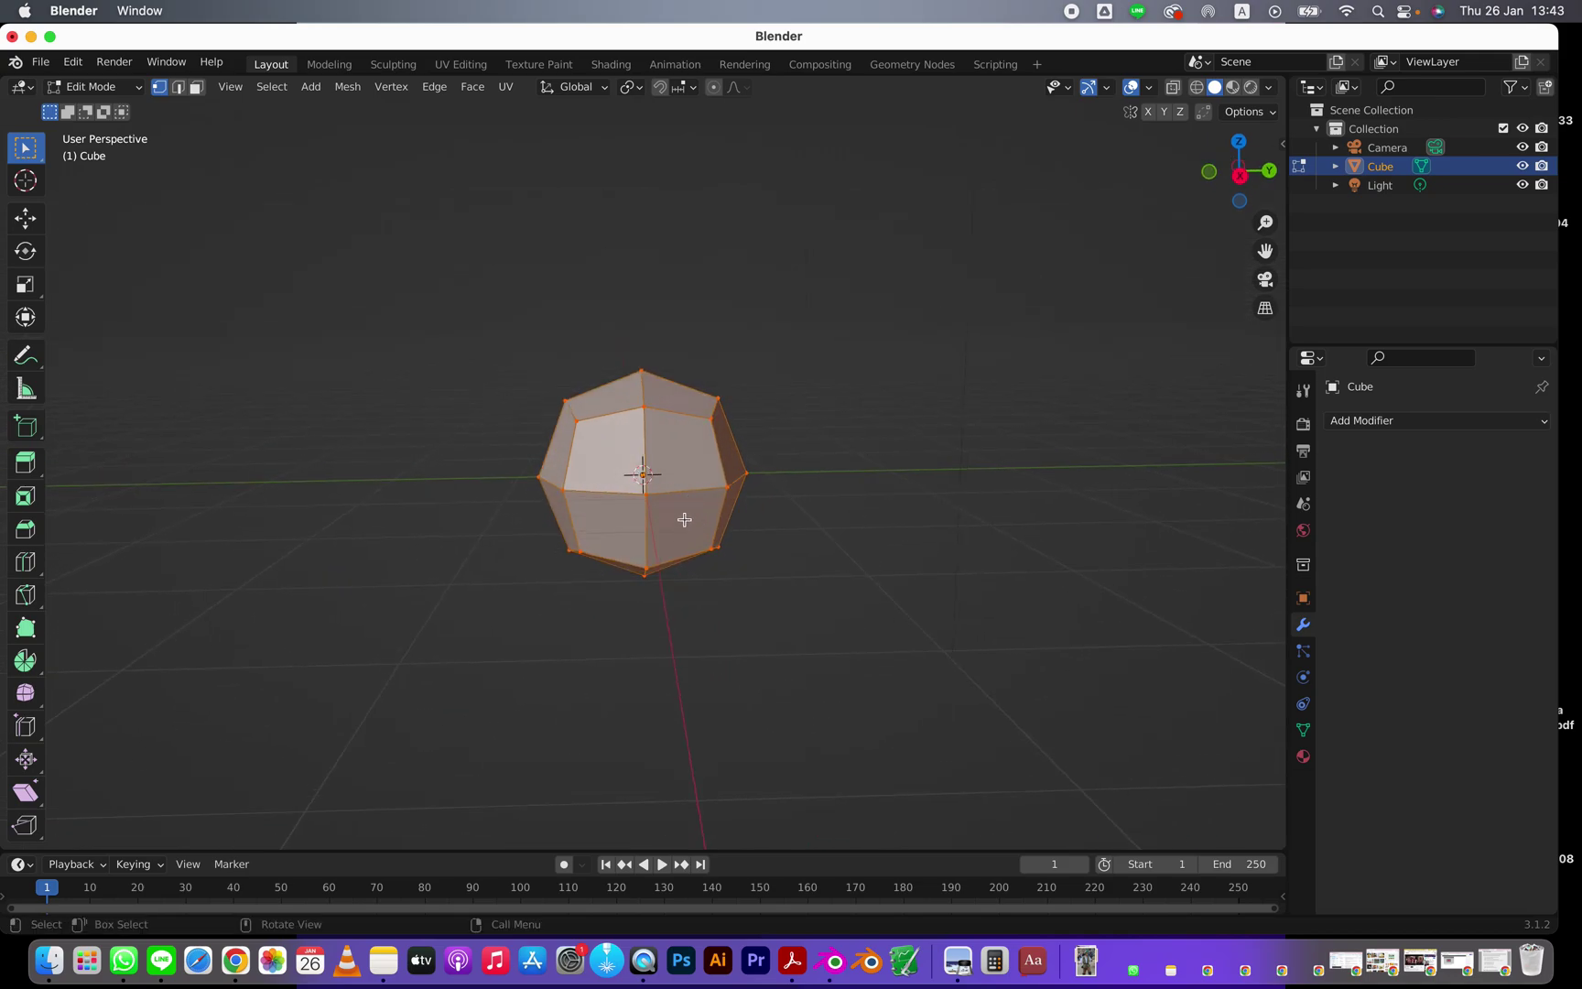
click(1172, 89)
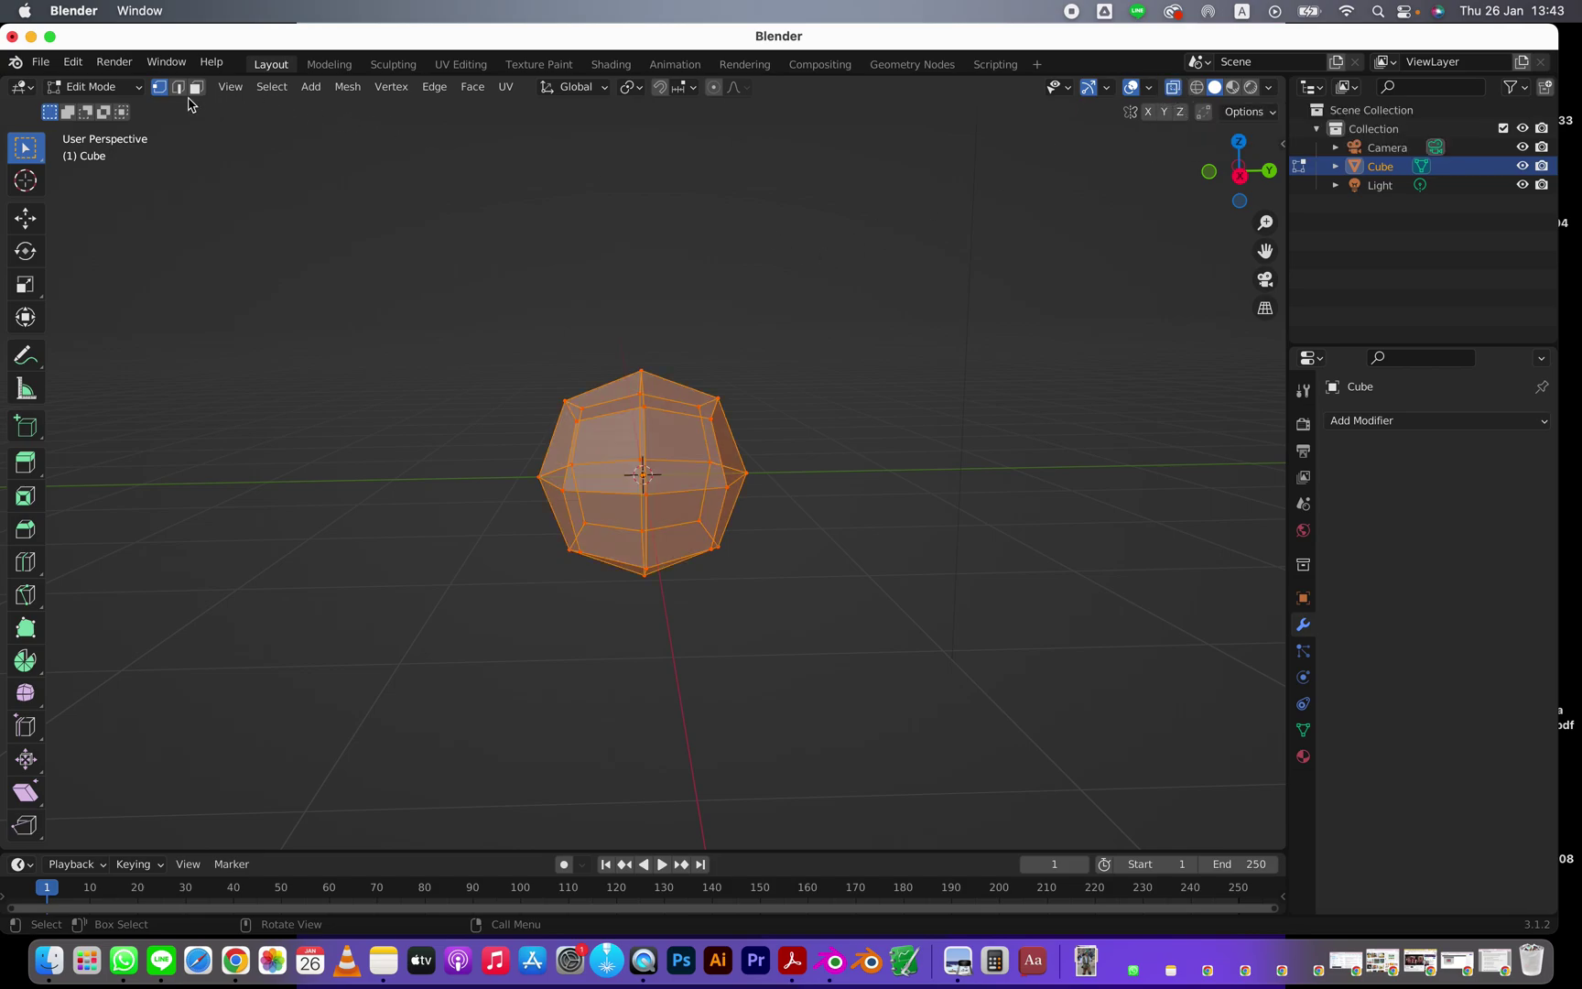
click(536, 578)
middle_drag(720, 710, 734, 689)
drag(850, 678, 508, 514)
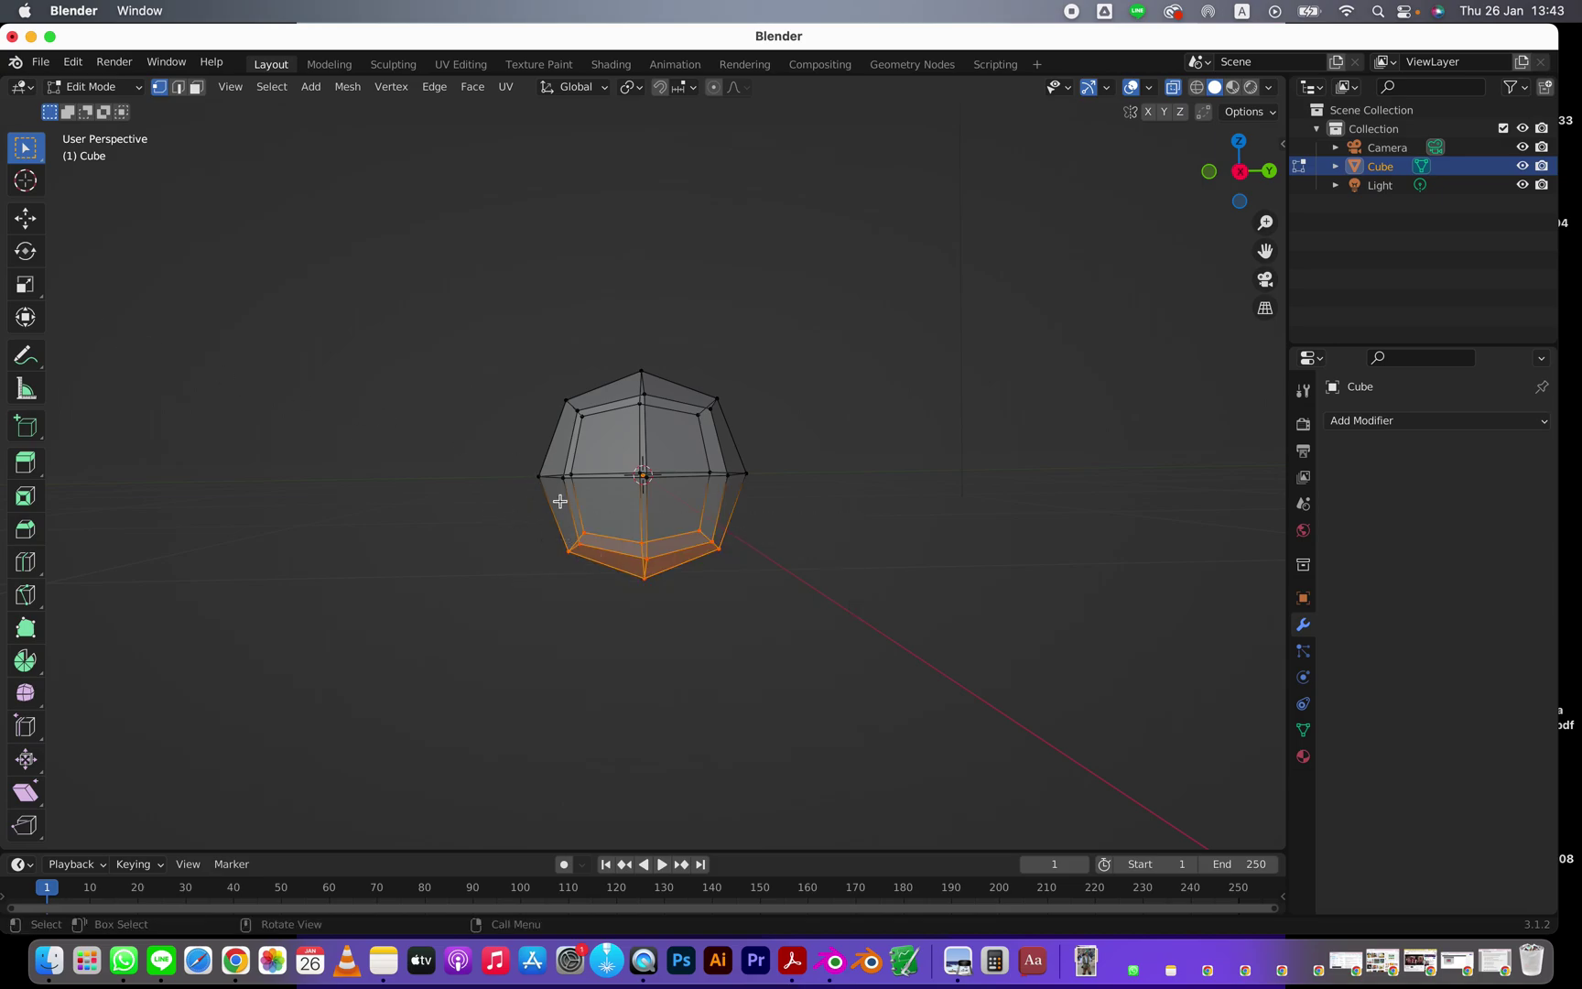
key(s)
key(z)
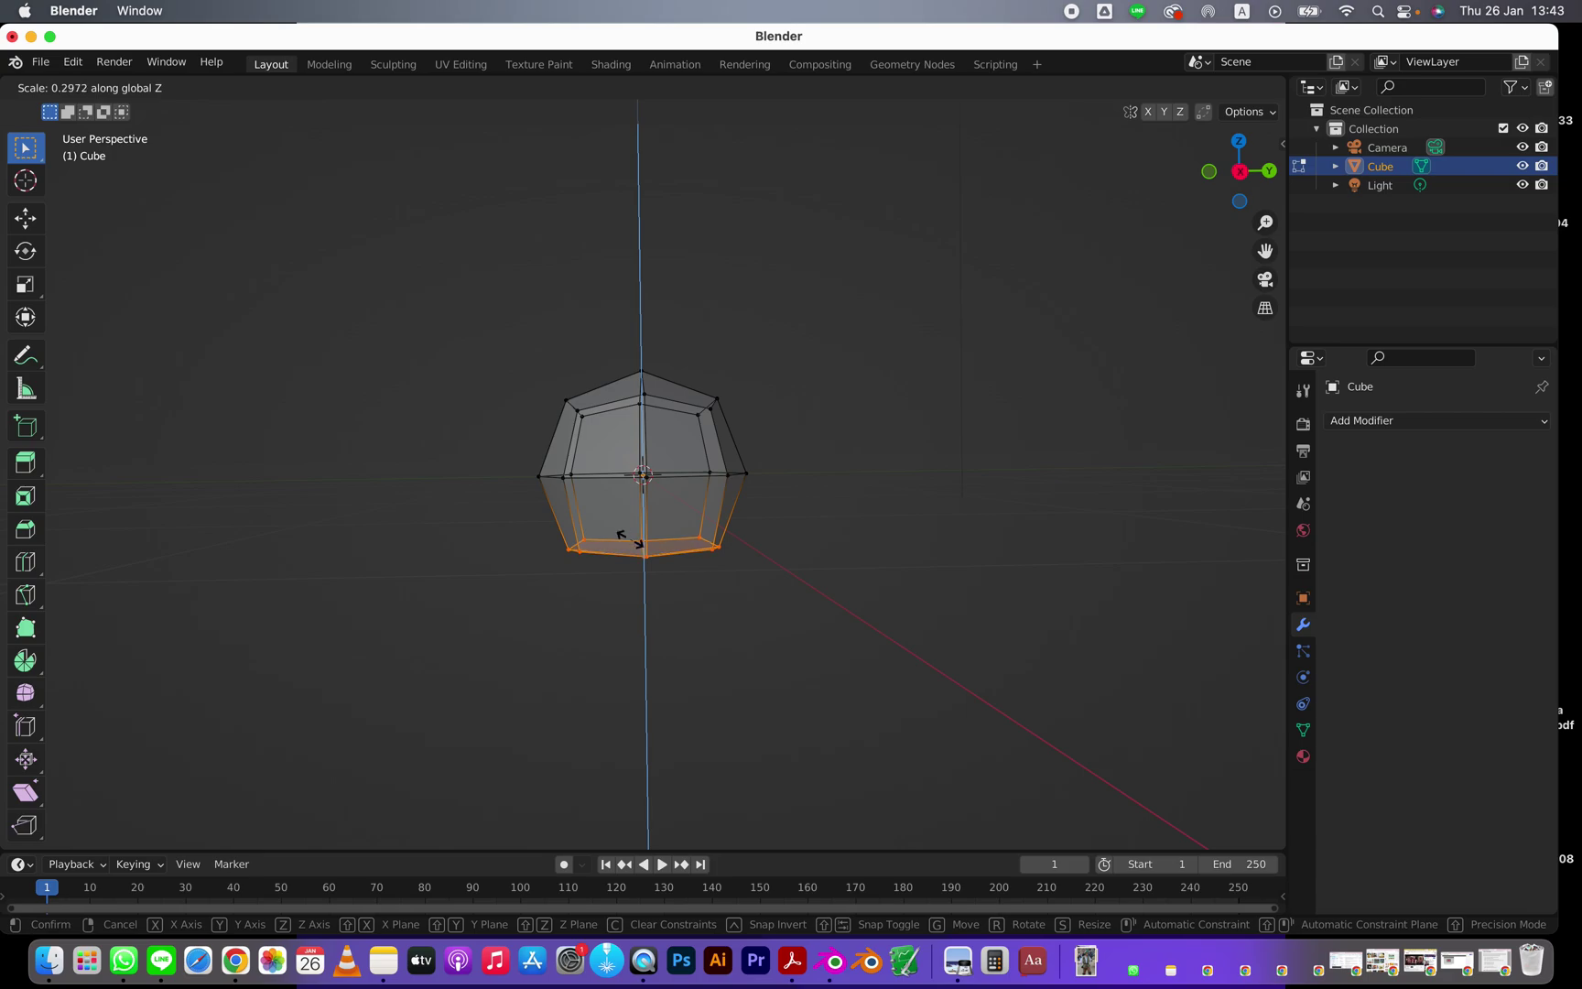
click(629, 538)
Widen the base by scaling the selected bottom vertices uniformly to about 1.27
middle_drag(649, 584, 692, 625)
key(s)
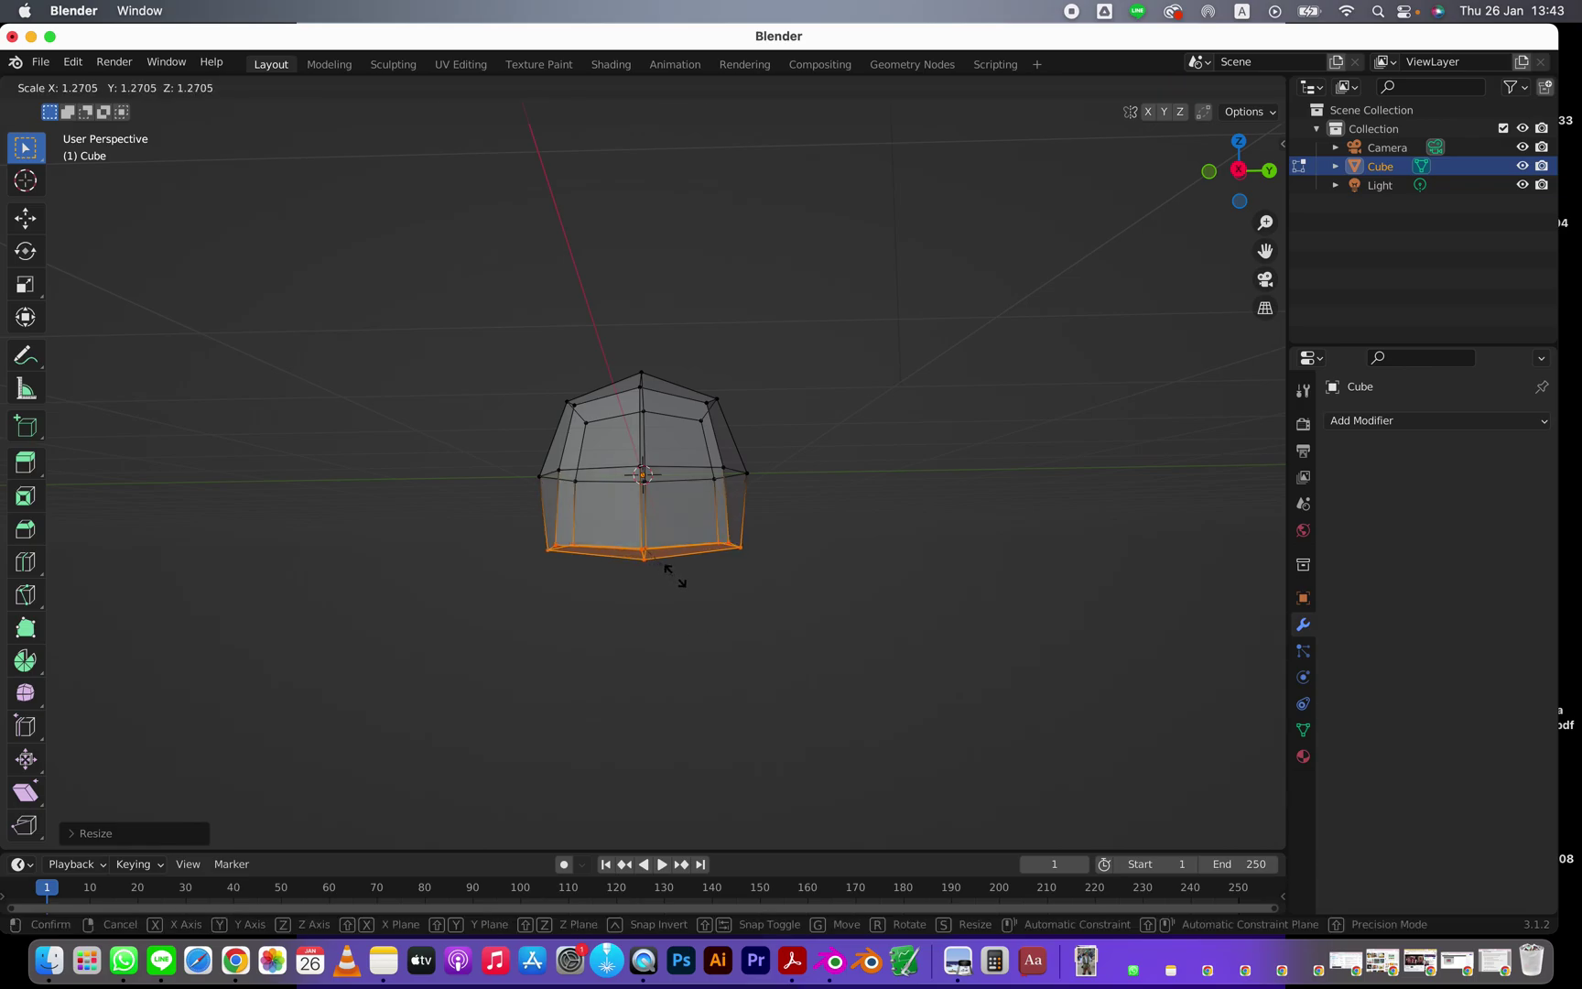
click(677, 577)
middle_drag(678, 576, 698, 612)
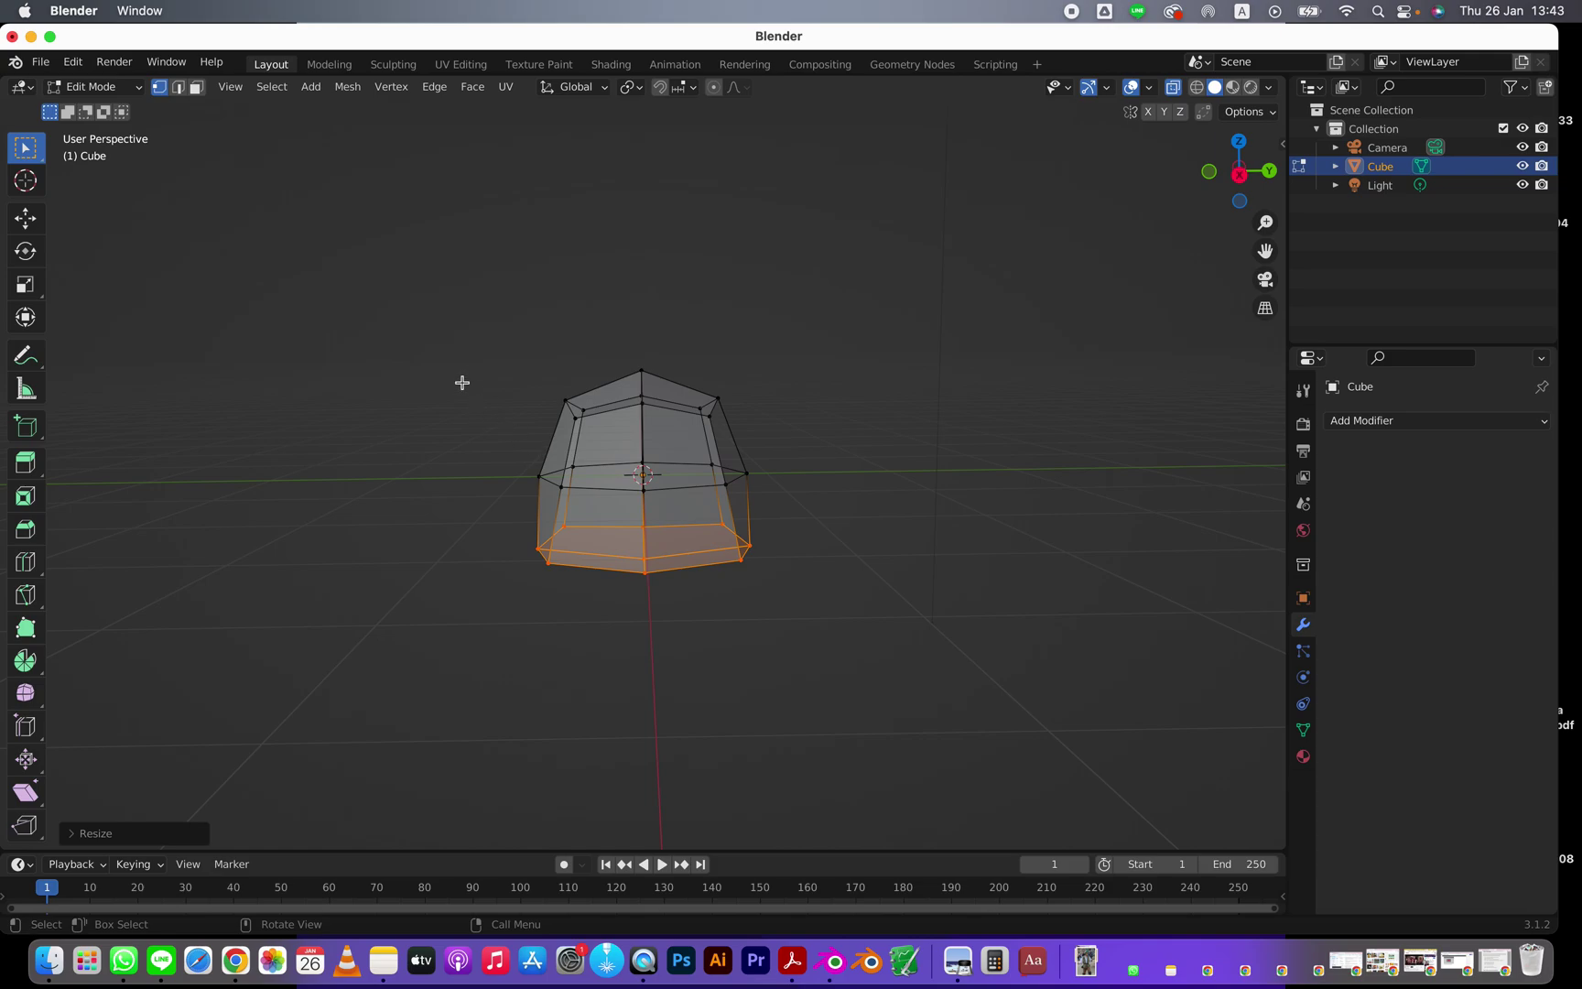
Move the vertices of both Y-facing sides outward along the Y axis to lengthen the mesh
click(25, 217)
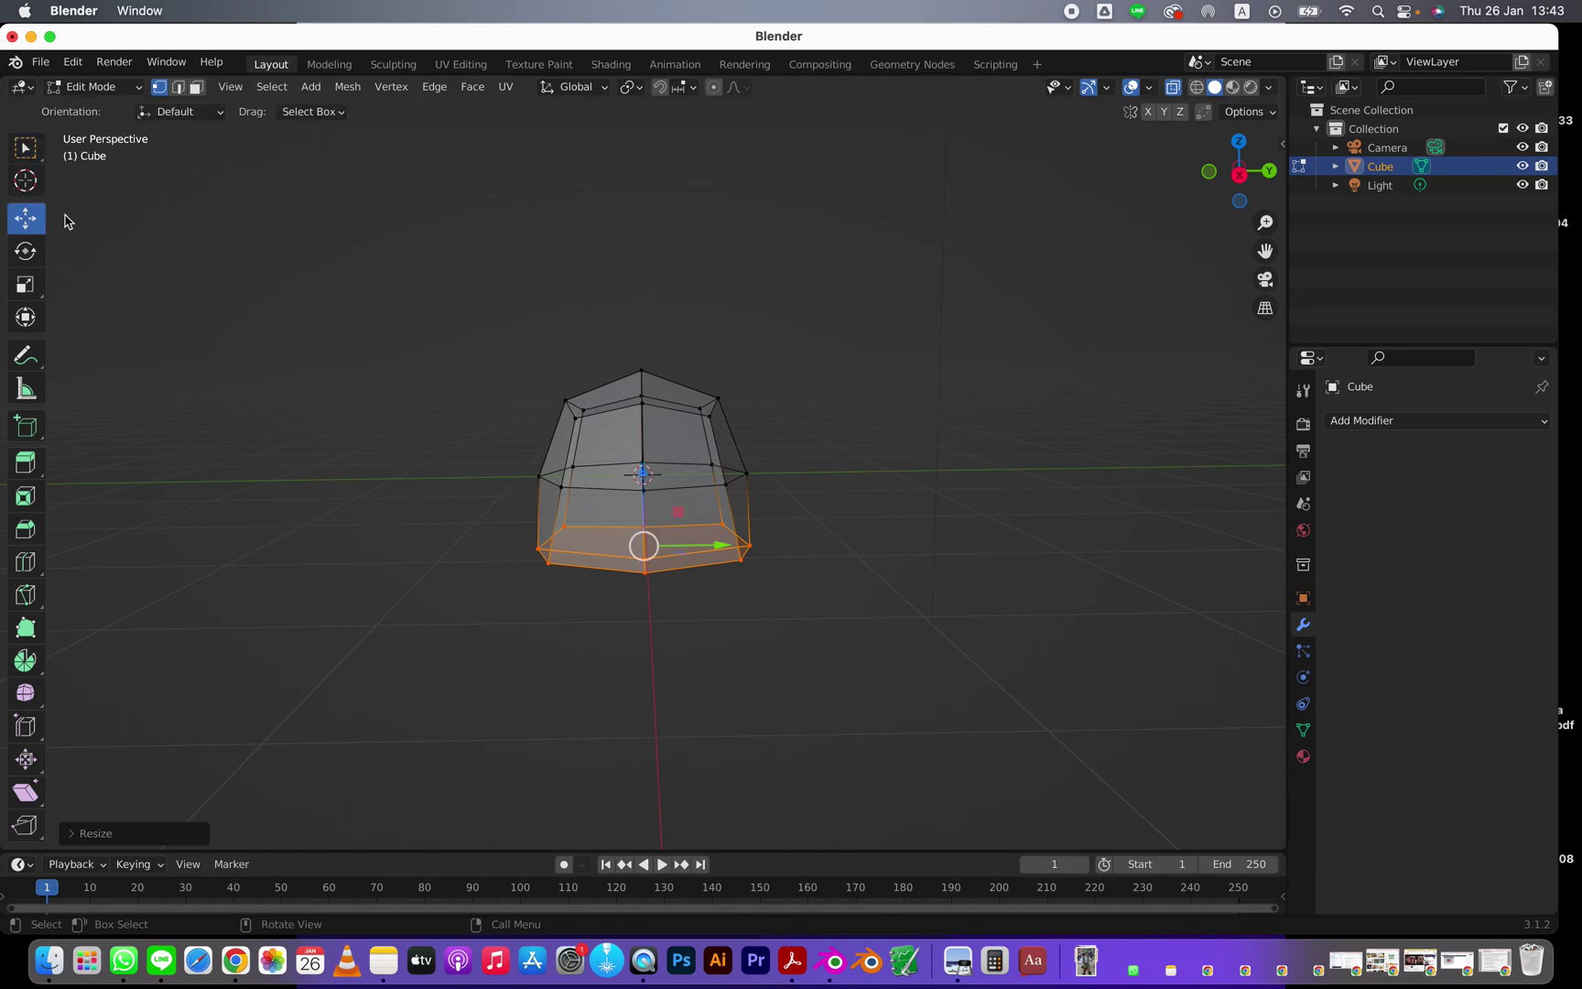
drag(418, 271, 595, 623)
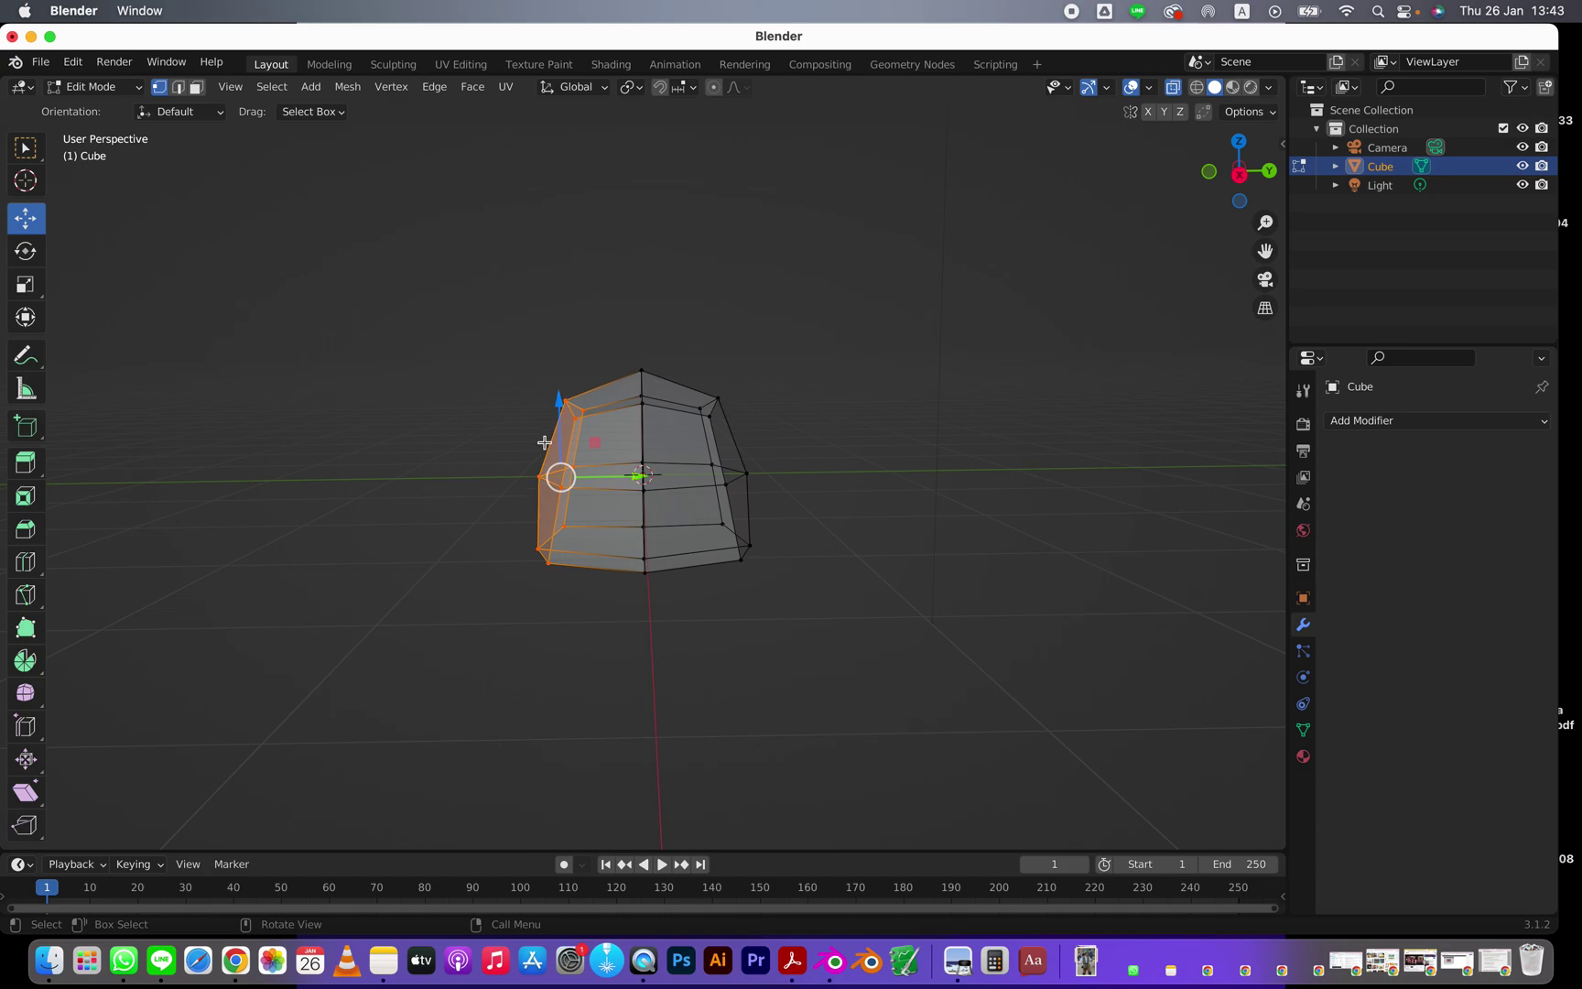
drag(634, 477, 592, 477)
drag(687, 345, 817, 620)
drag(807, 473, 844, 473)
Select the whole mesh and stretch it slightly along the X axis with the Scale tool
middle_drag(780, 530, 984, 572)
drag(339, 254, 822, 644)
click(25, 284)
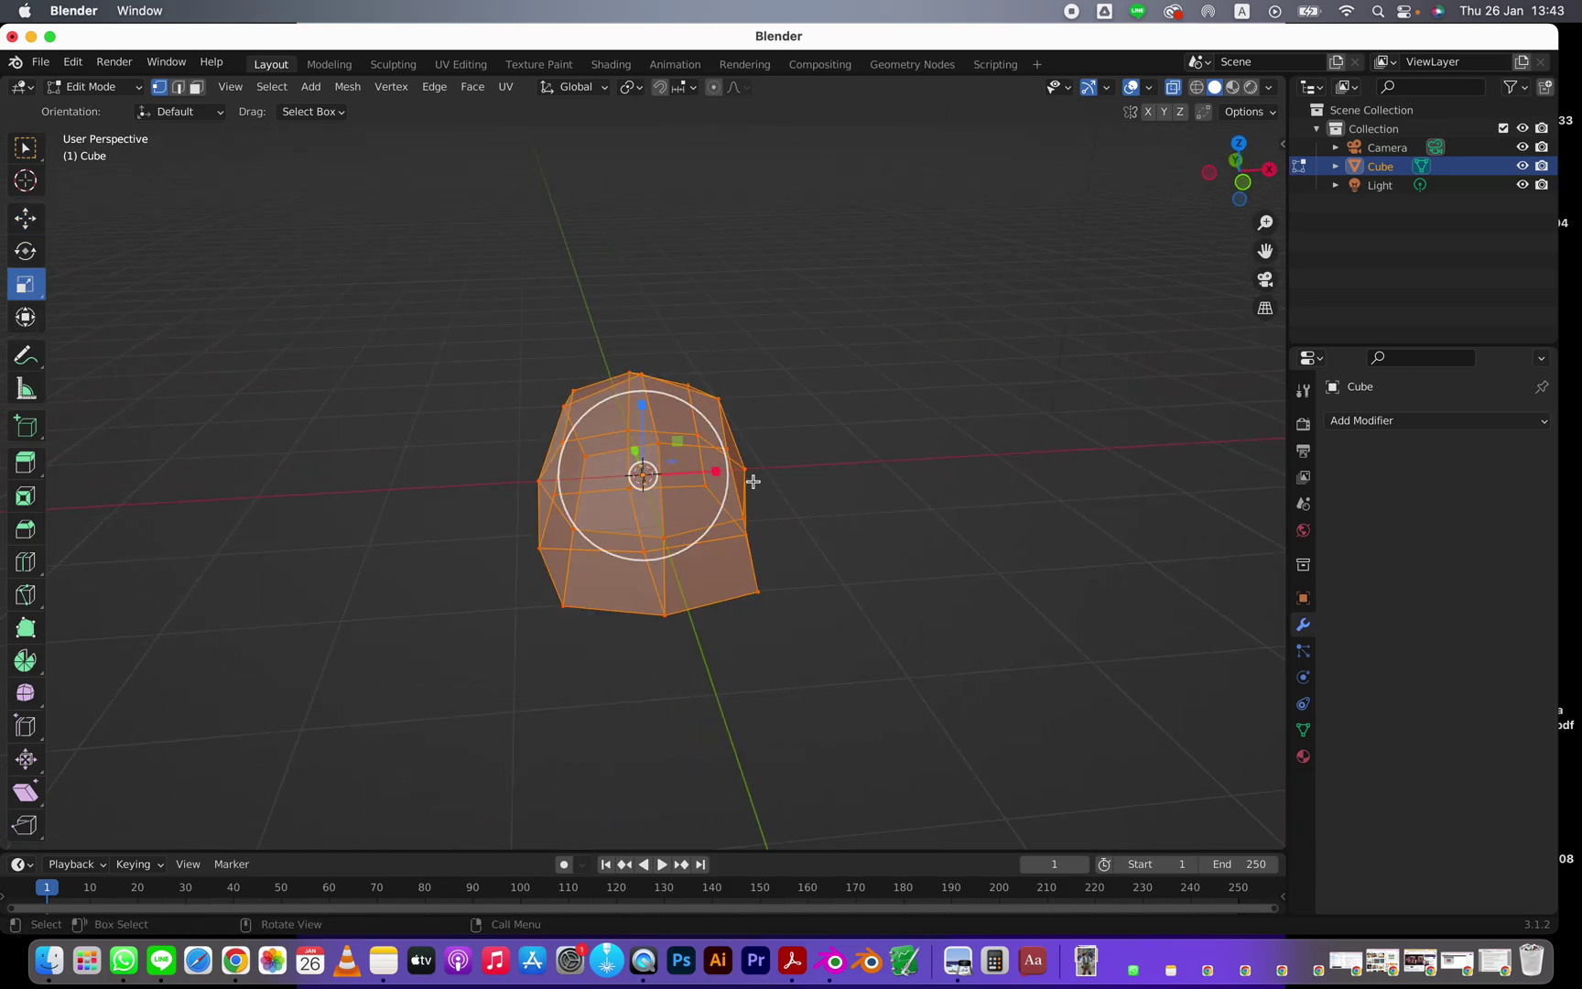
drag(723, 473, 740, 468)
middle_drag(840, 519, 706, 438)
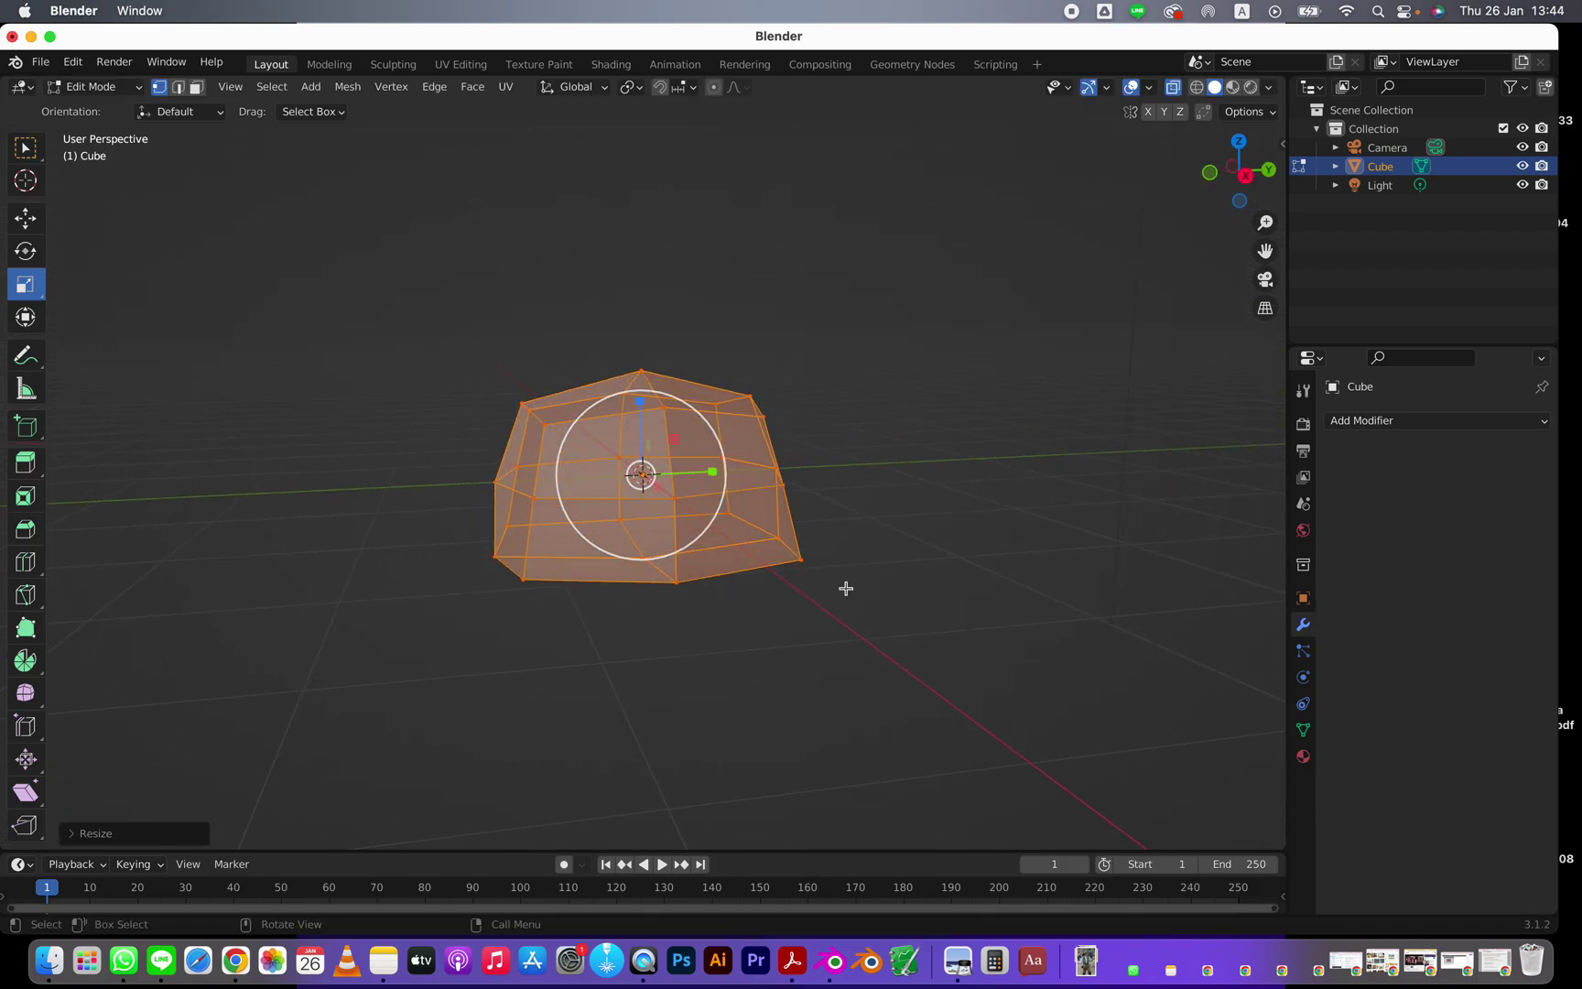
Add a new Subdivision Surface modifier to the dome-shaped object in Object Mode and return to Edit Mode
middle_drag(416, 470, 675, 447)
key(Tab)
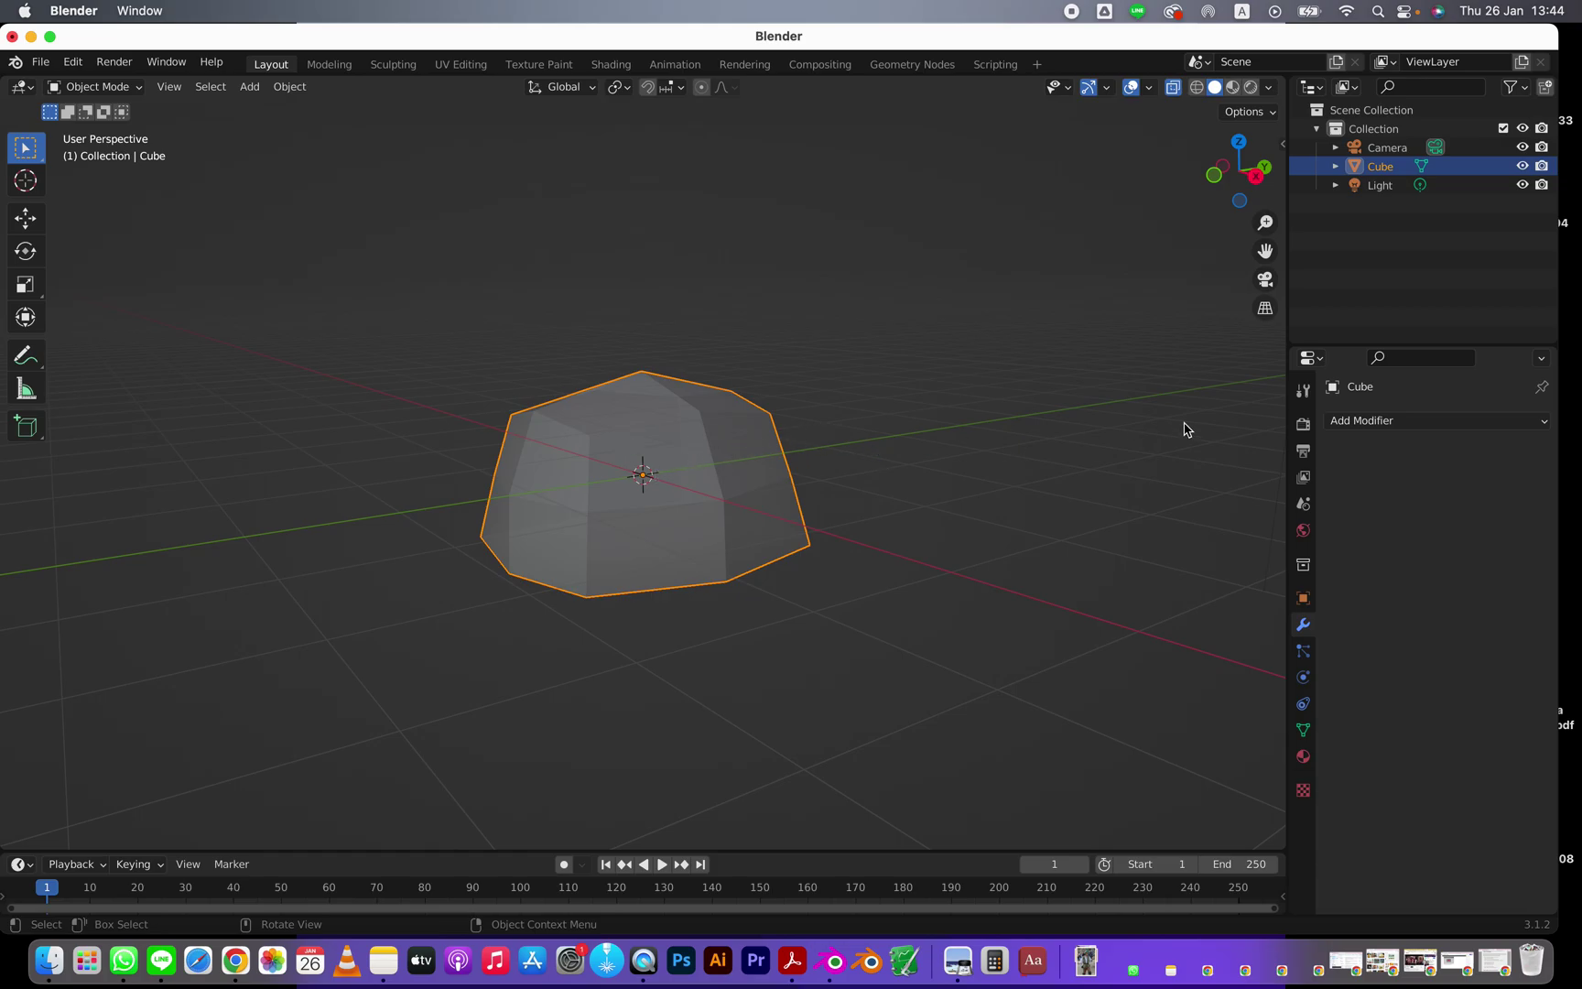
click(1375, 421)
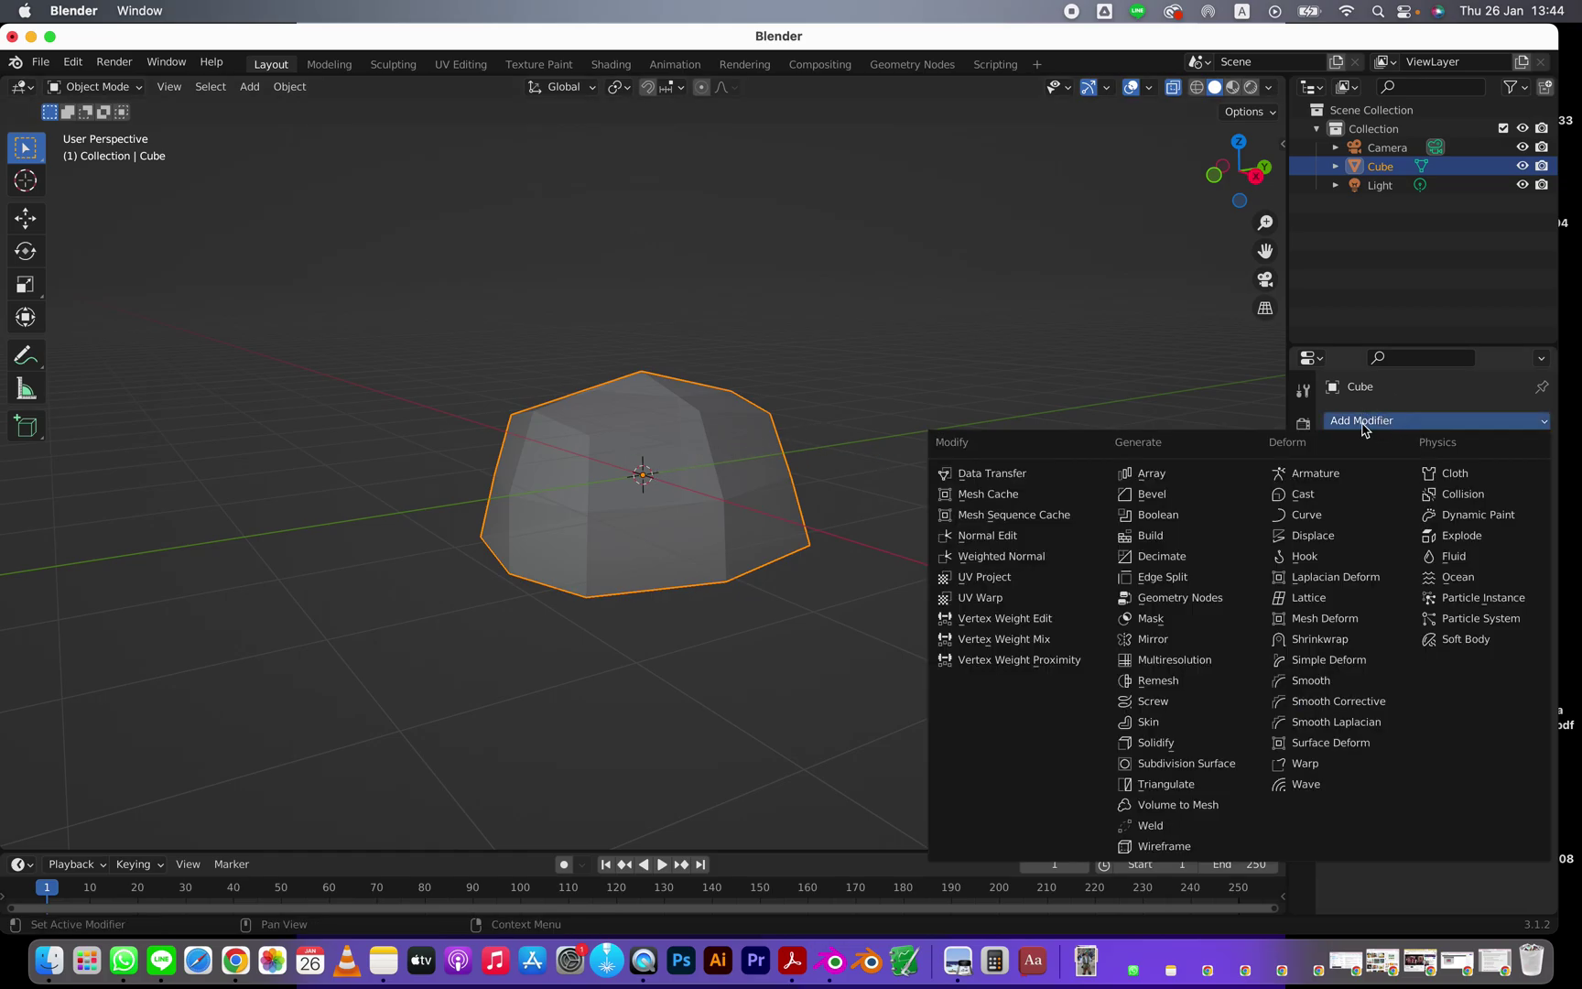
click(1197, 767)
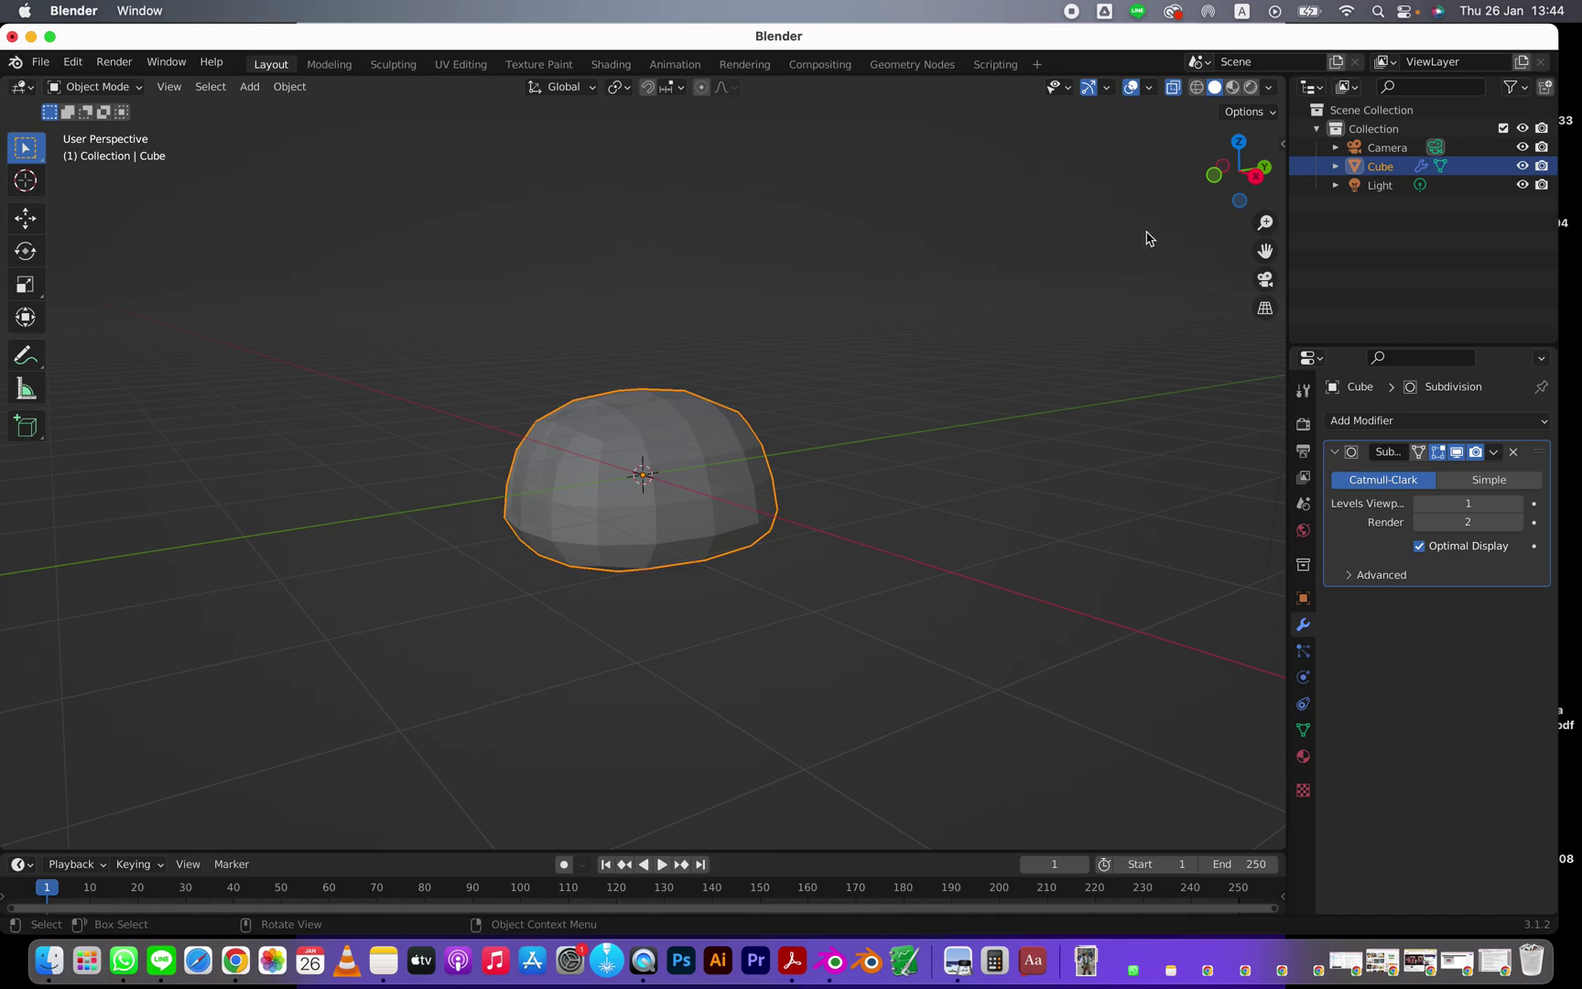
key(Tab)
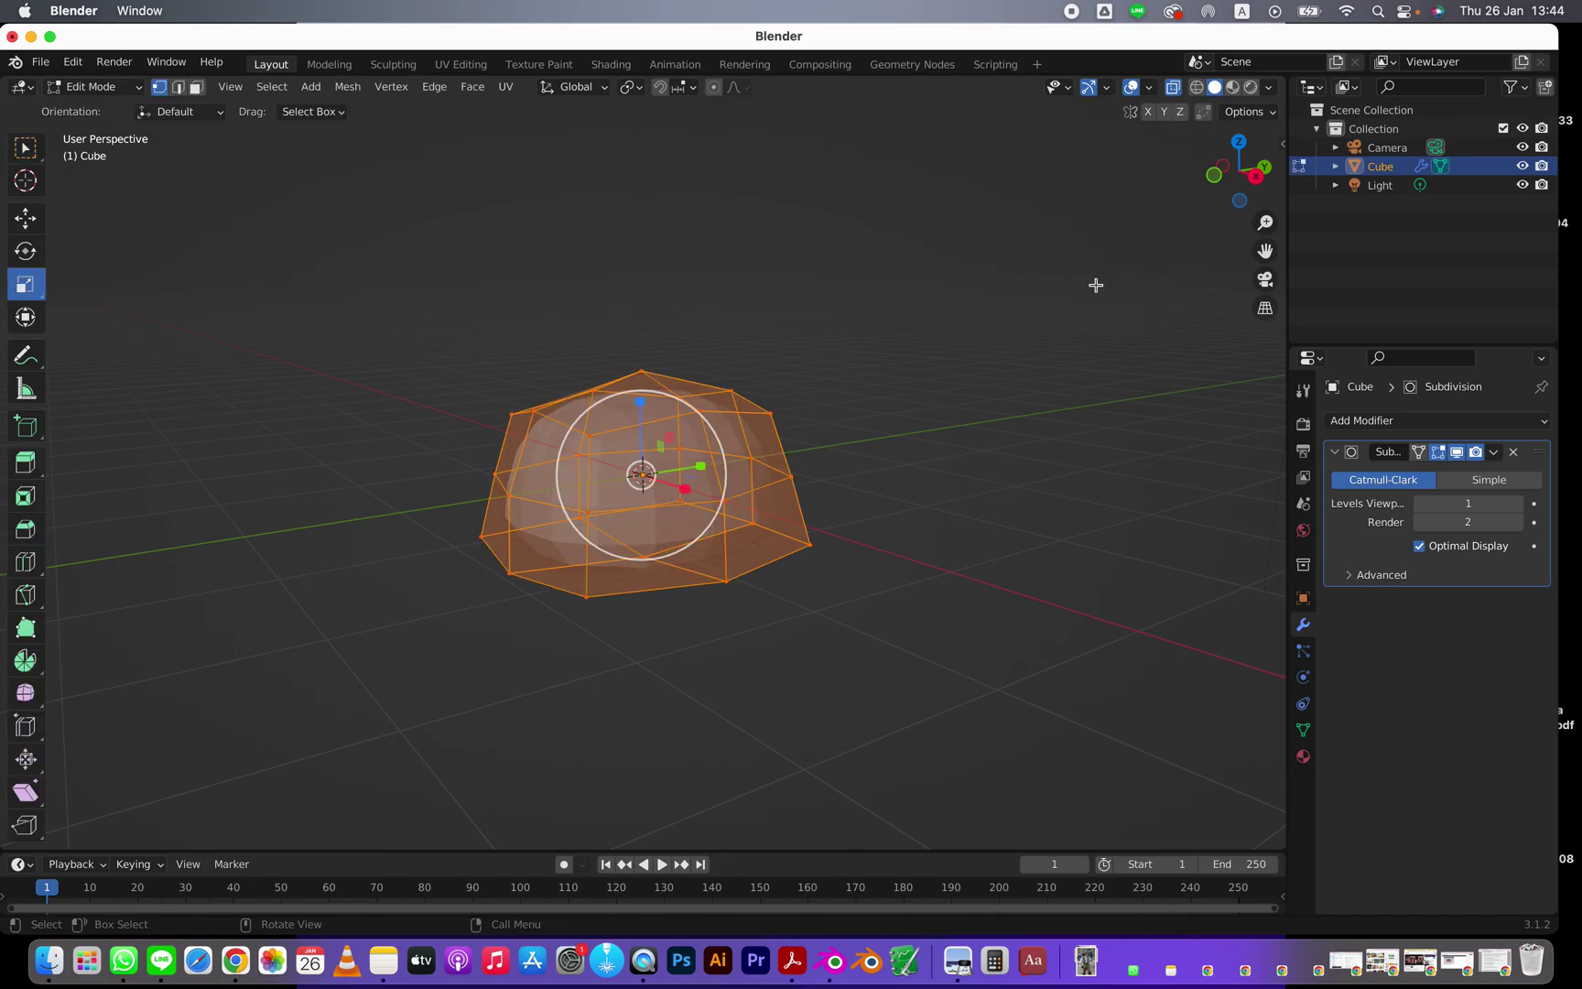
scroll(843, 470, up, 2)
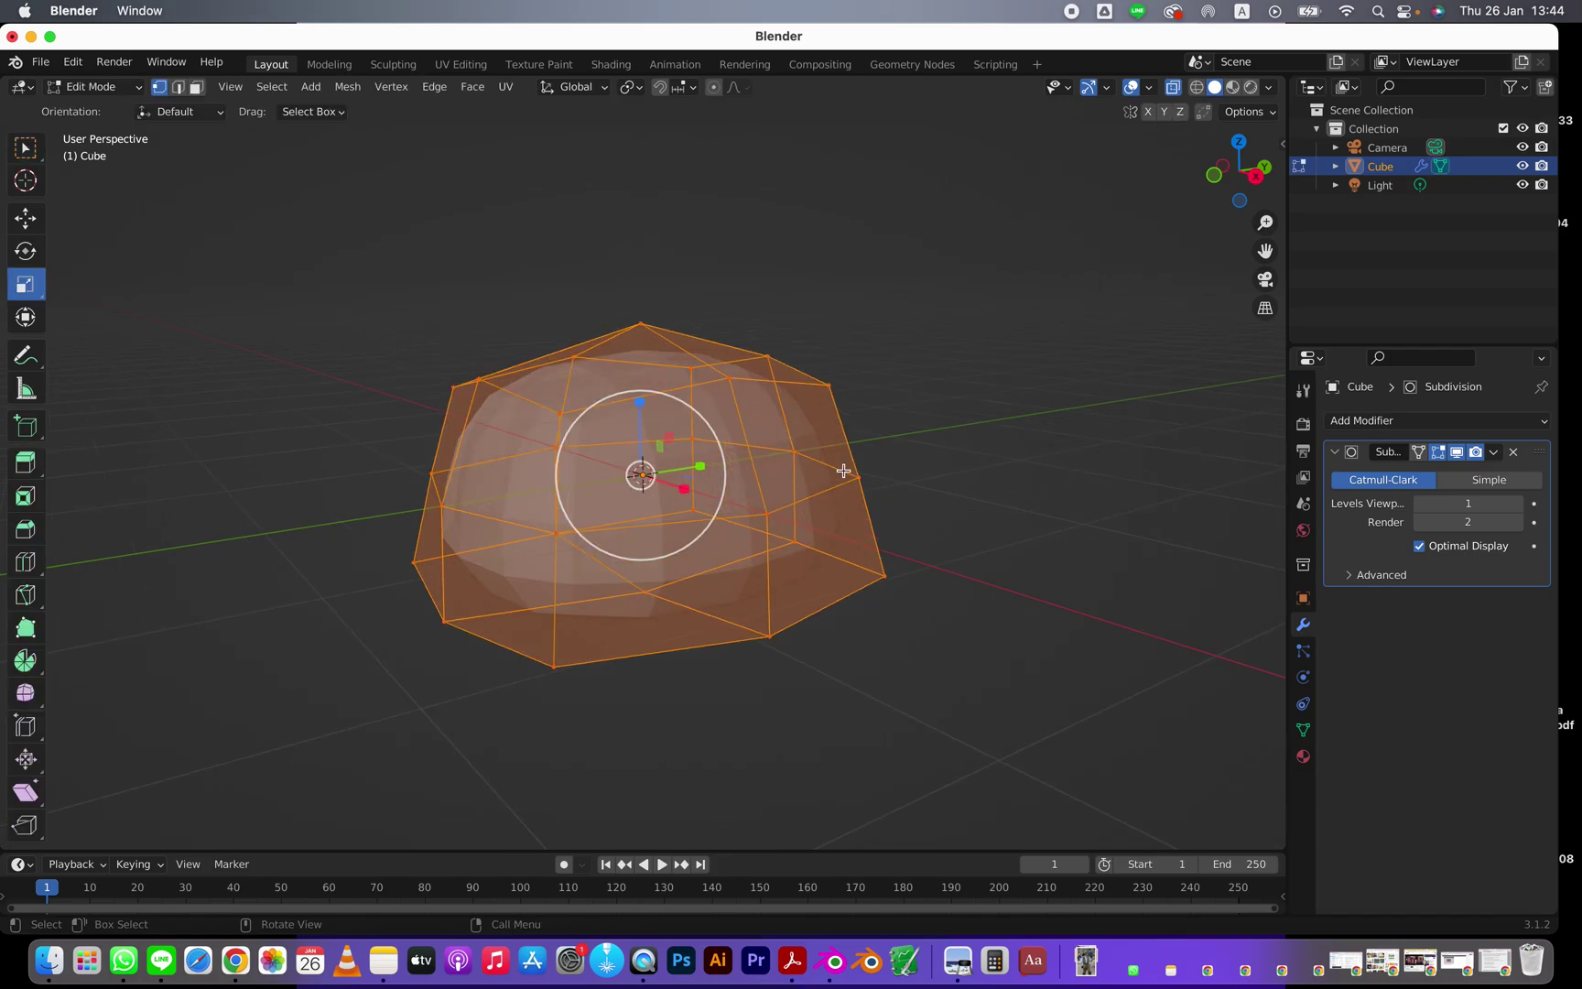
Clear the selection, turn off X-ray and set the Subdivision modifier's viewport level to 2
click(912, 441)
click(1172, 89)
middle_drag(953, 297, 519, 401)
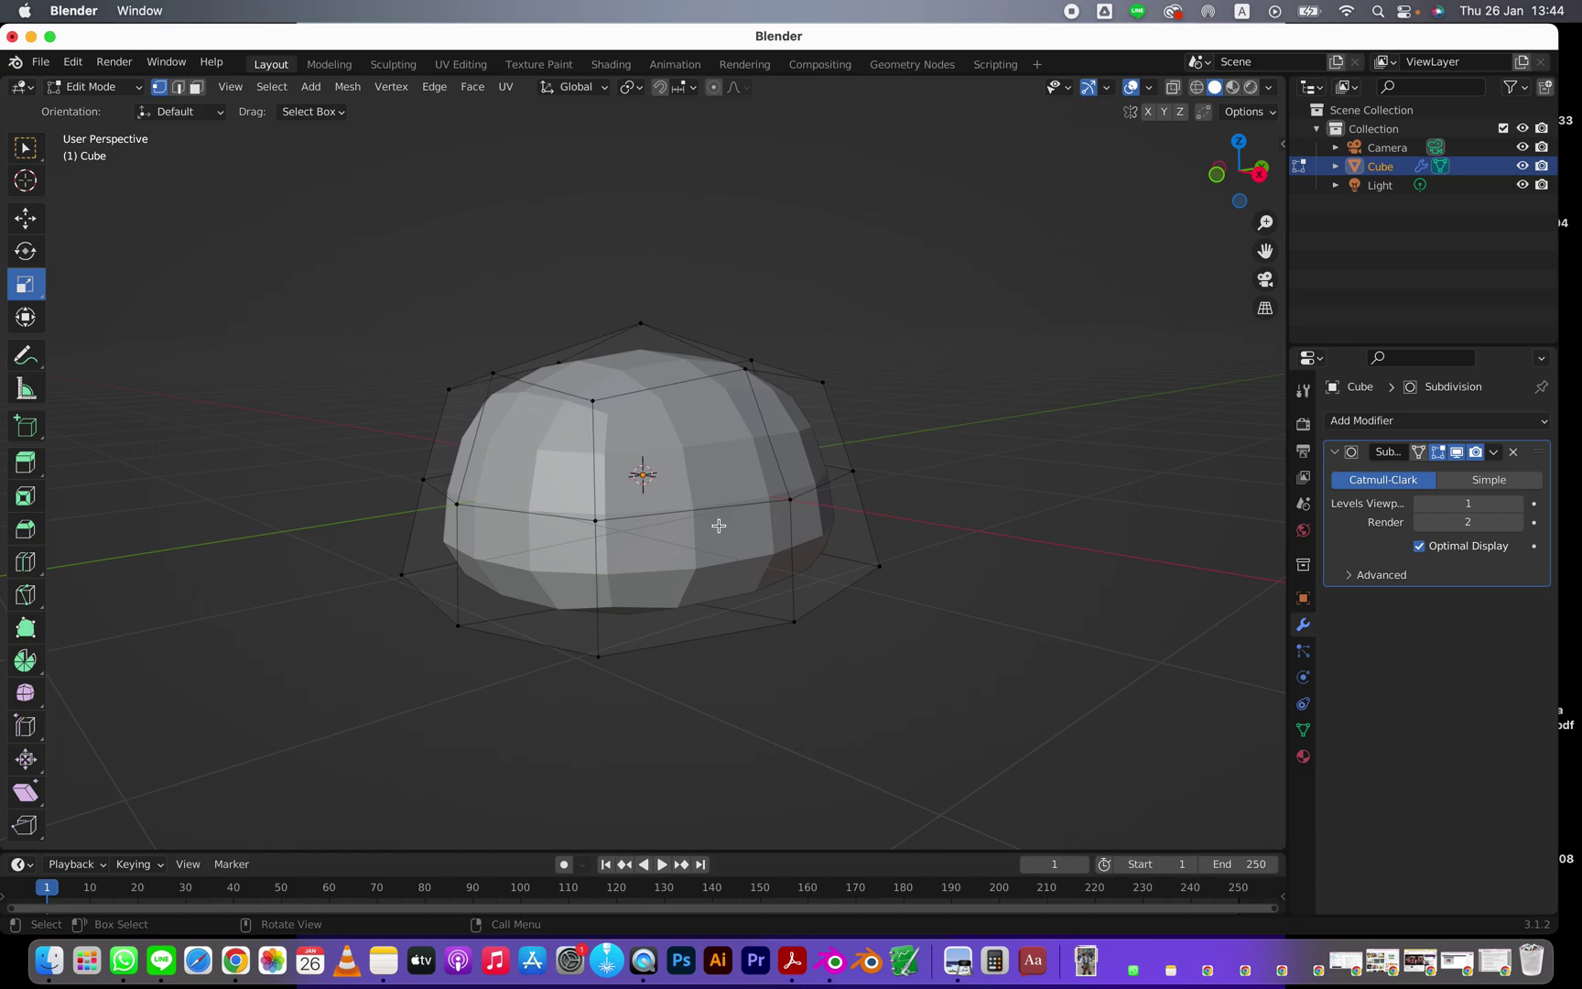
click(1508, 505)
middle_drag(1009, 494, 952, 522)
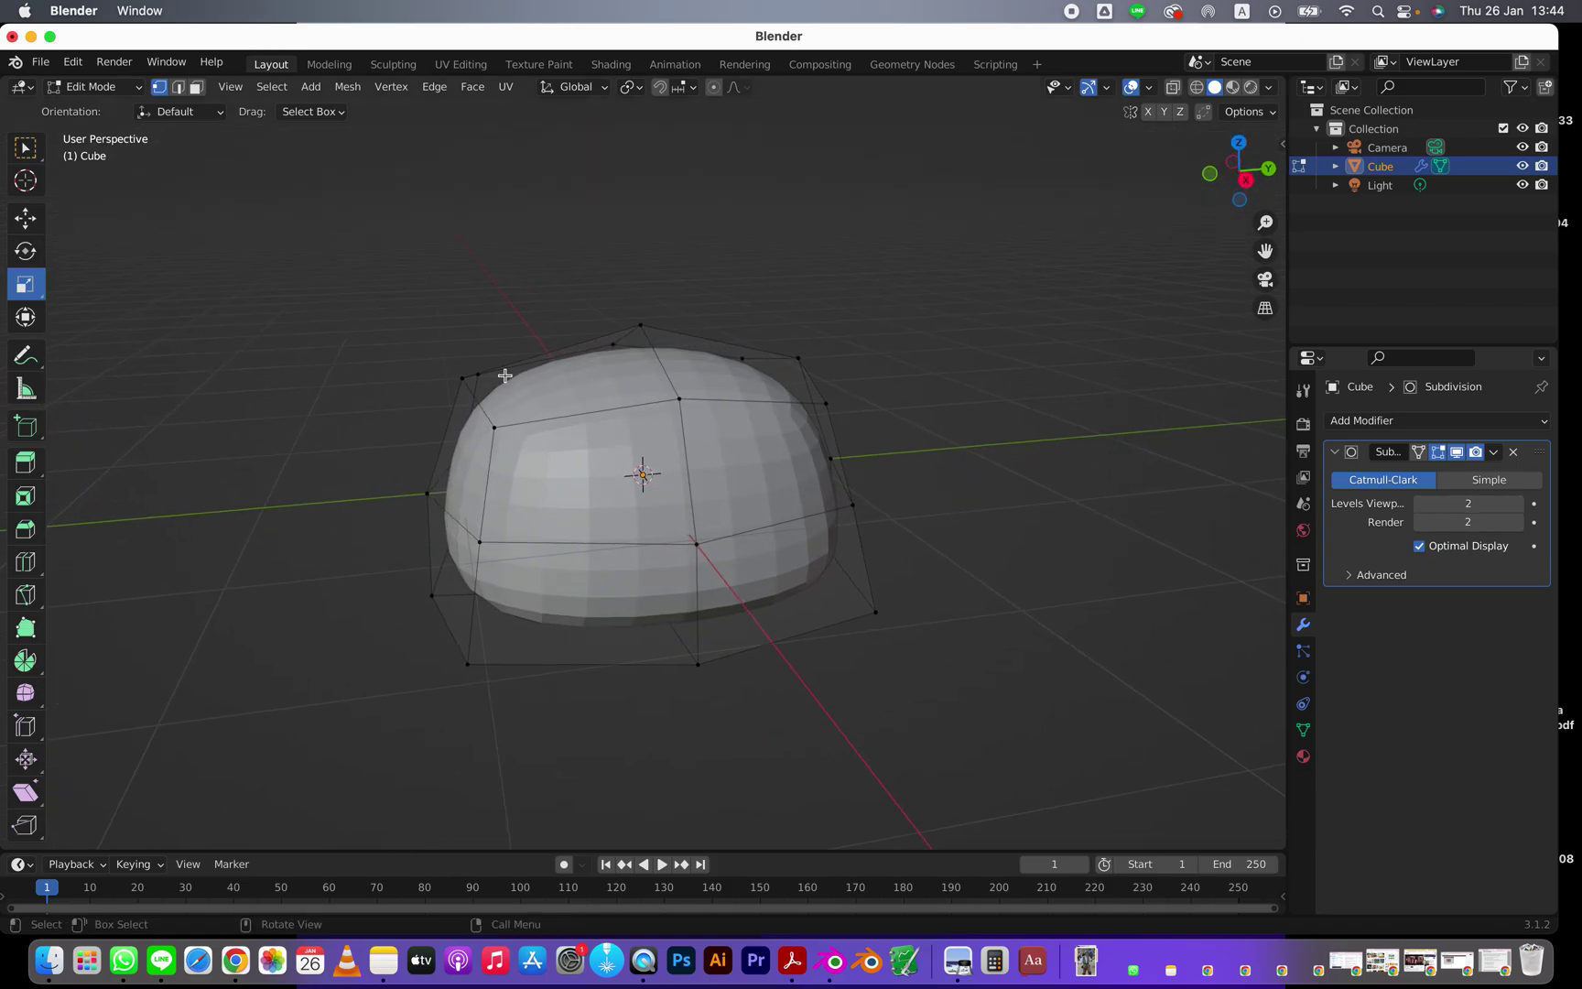
Try to pull an upper corner vertex outward with the Move tool, and undo the move
click(489, 426)
middle_drag(489, 427, 346, 374)
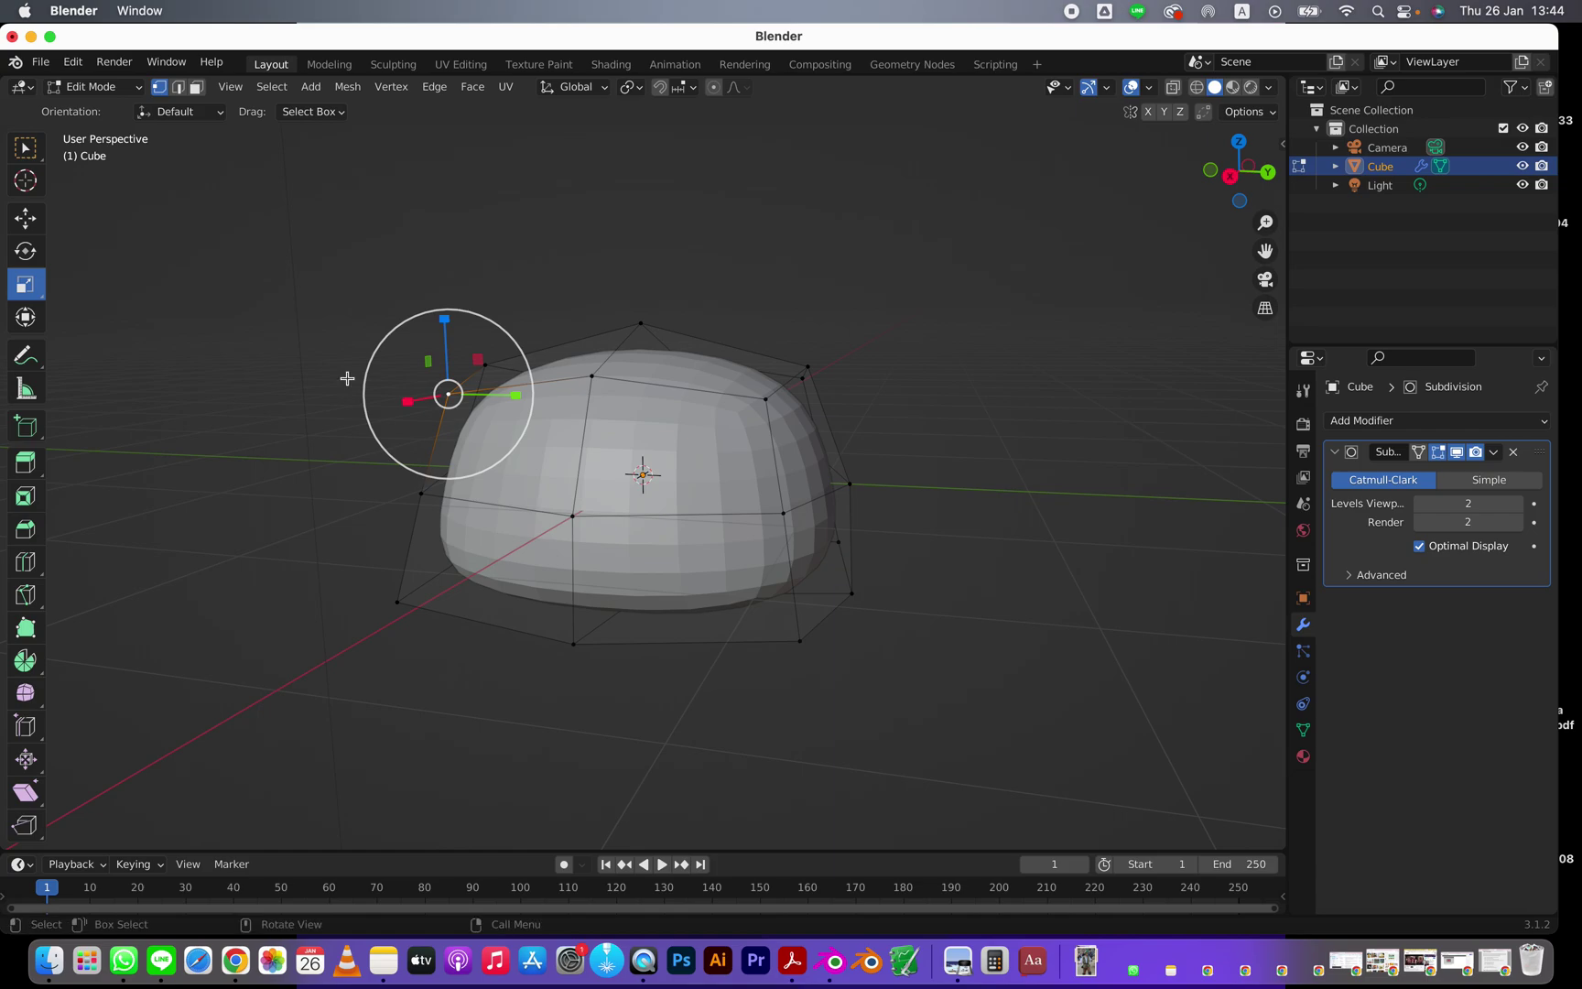
key(shift+space)
key(g)
drag(447, 395, 312, 359)
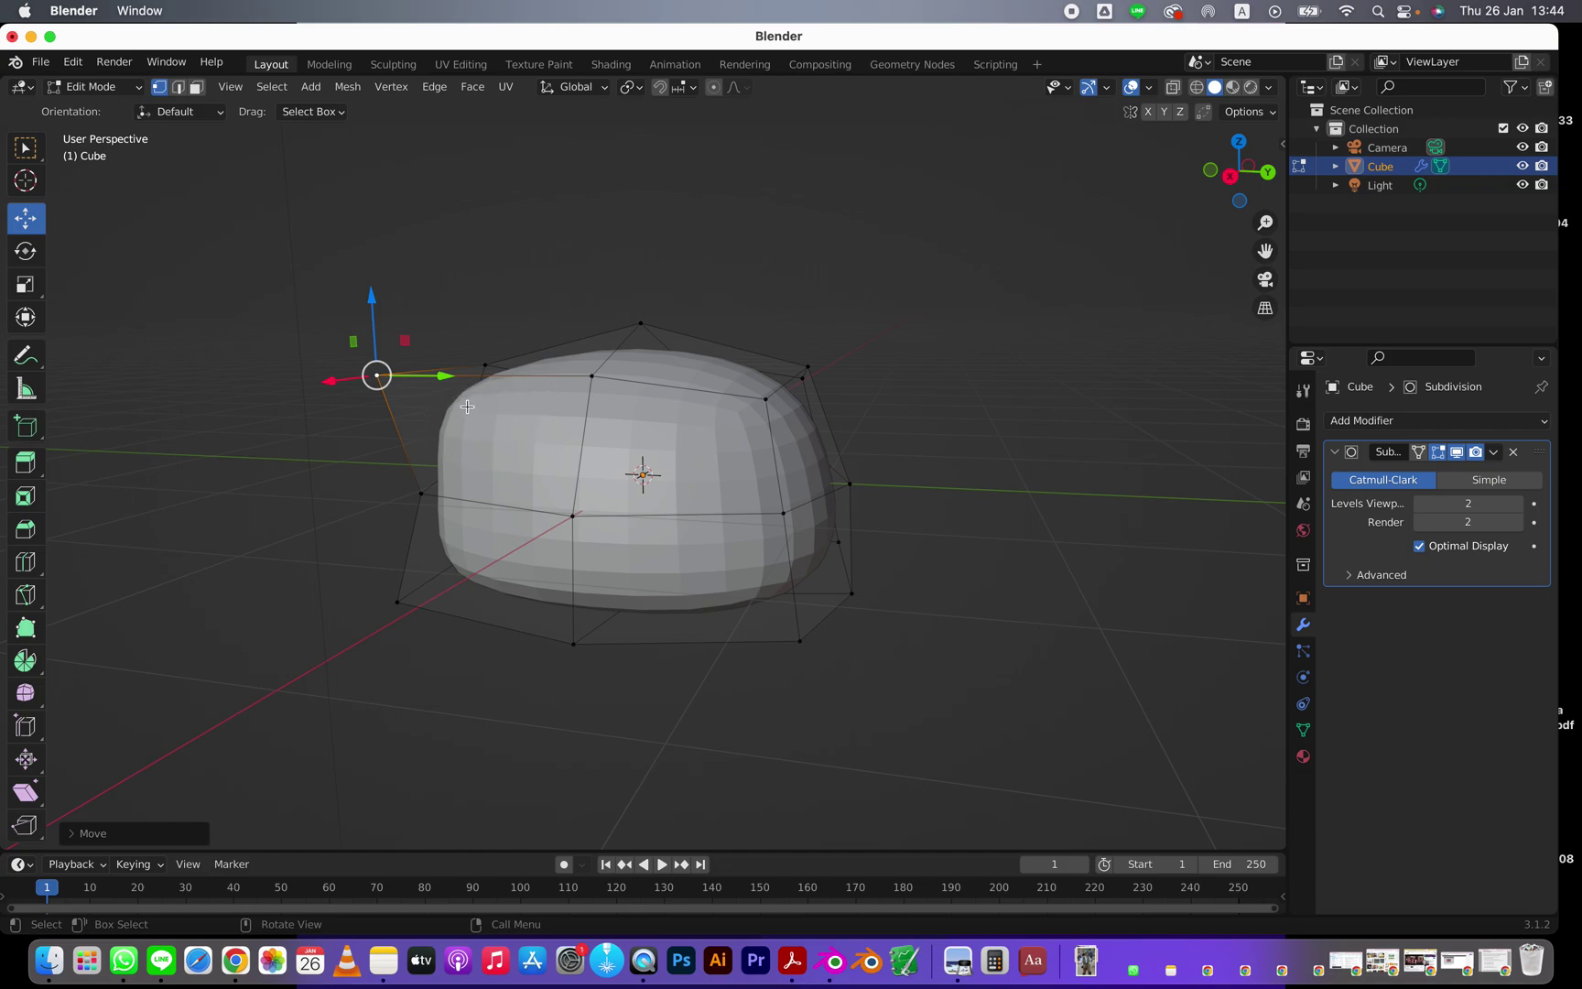
key(super+z)
In face select mode, select the upper face between the +X and -Y sides and inset it slightly
middle_drag(654, 469, 286, 264)
click(196, 88)
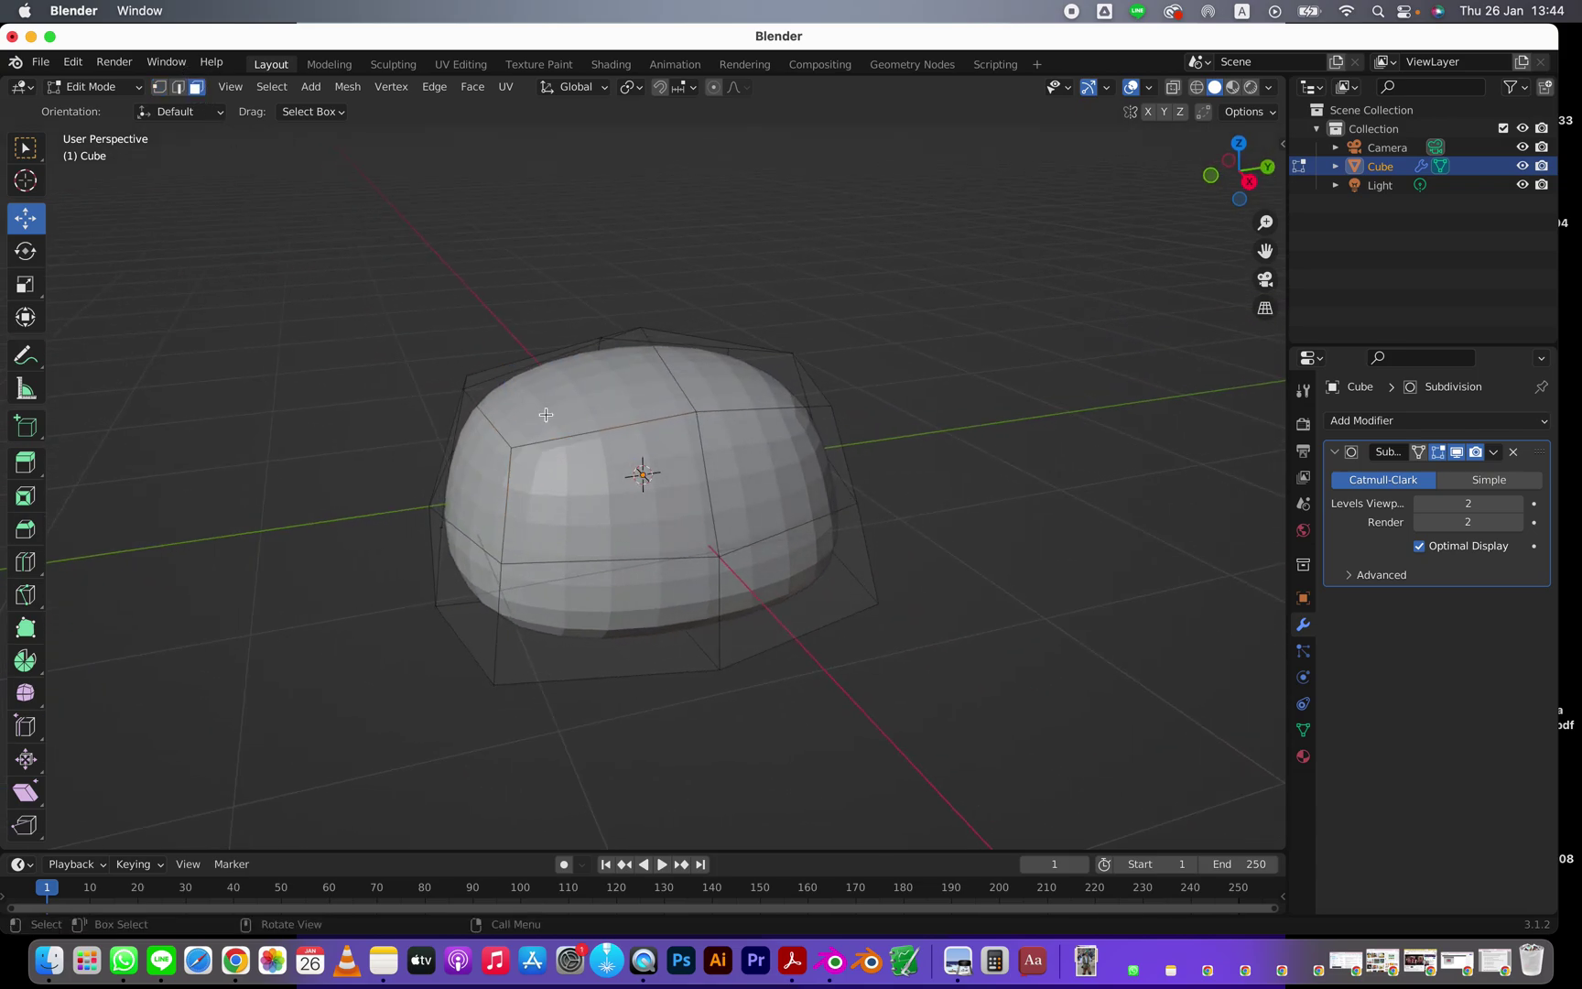
click(573, 410)
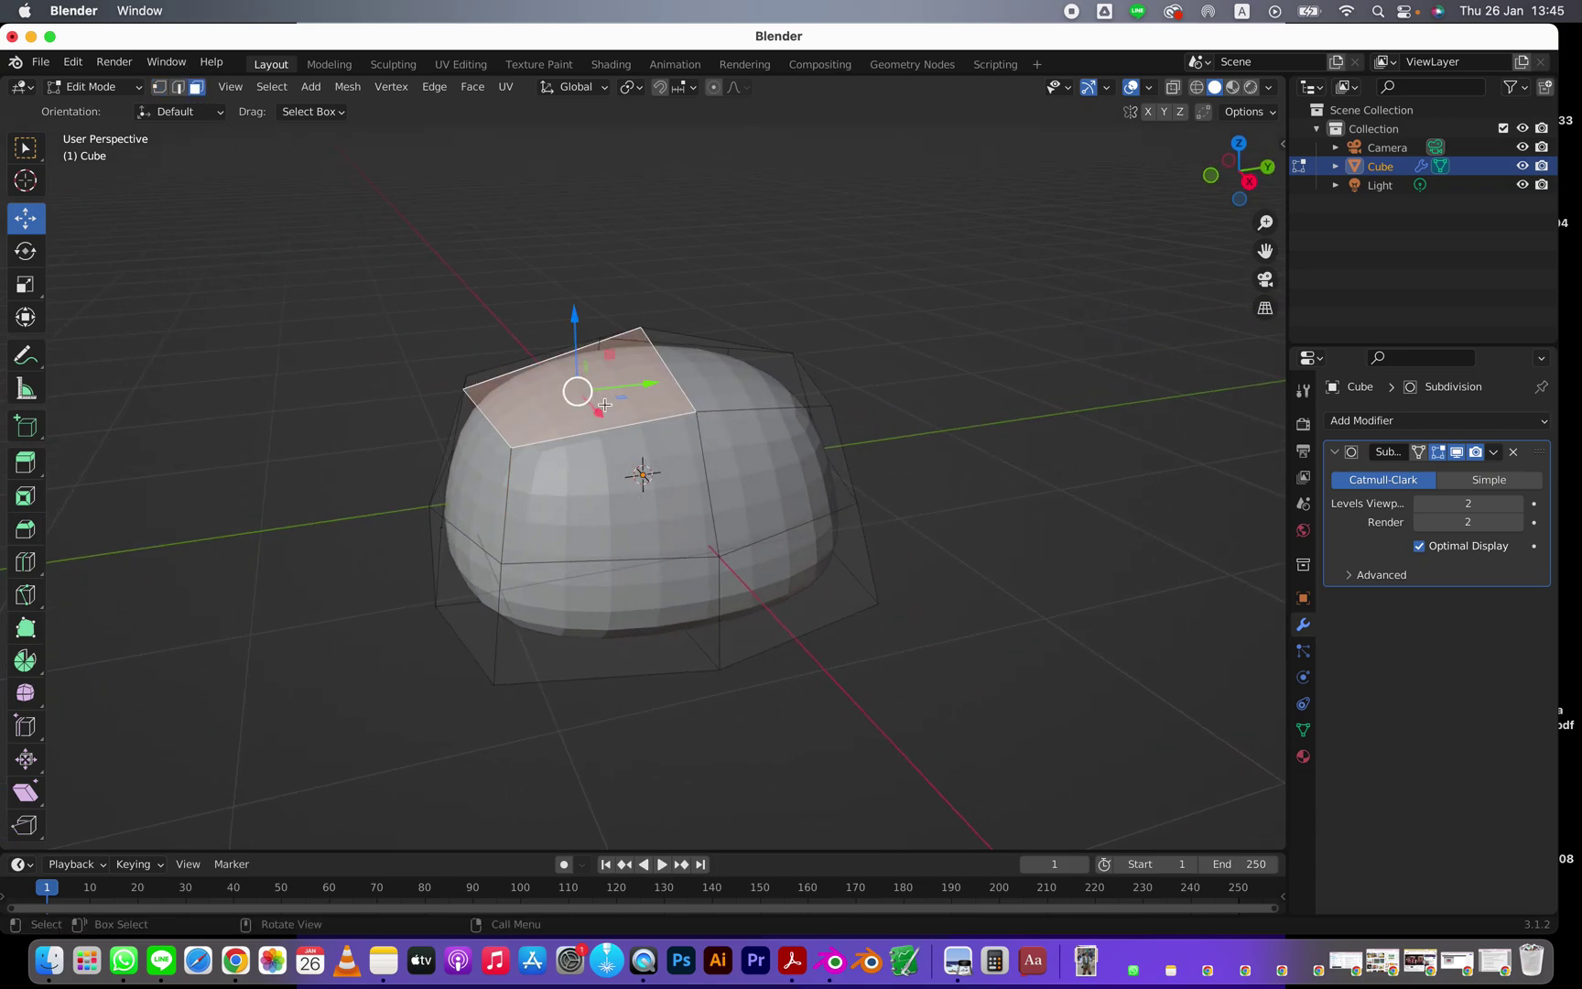
middle_drag(664, 393, 776, 414)
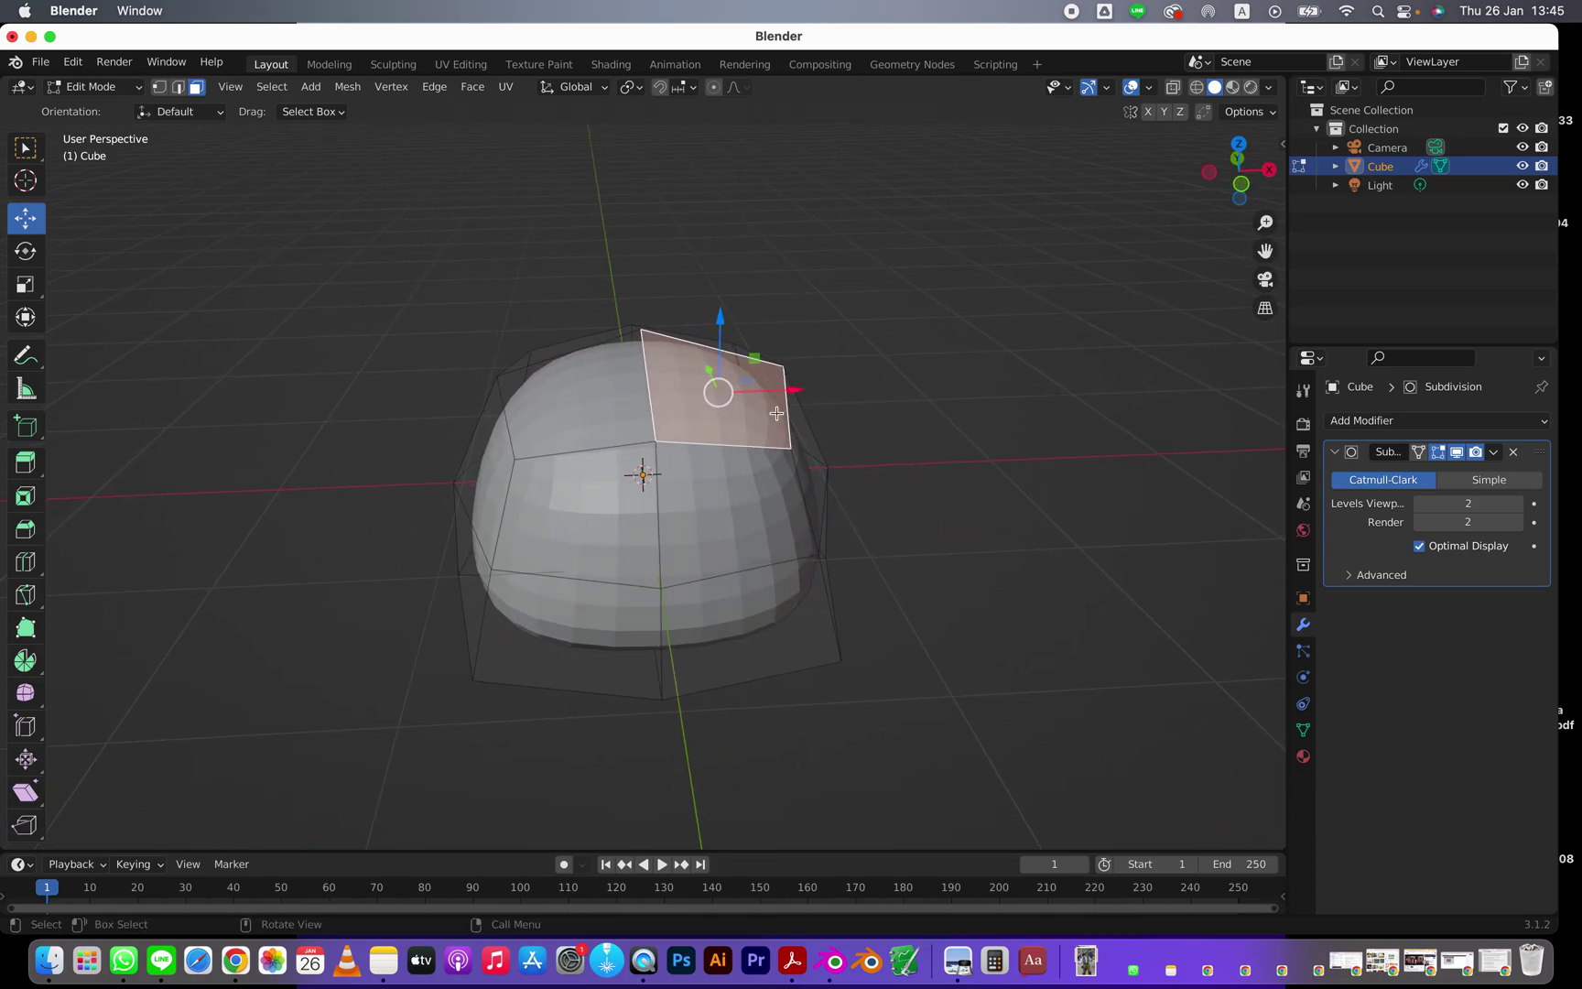
middle_drag(936, 458, 677, 429)
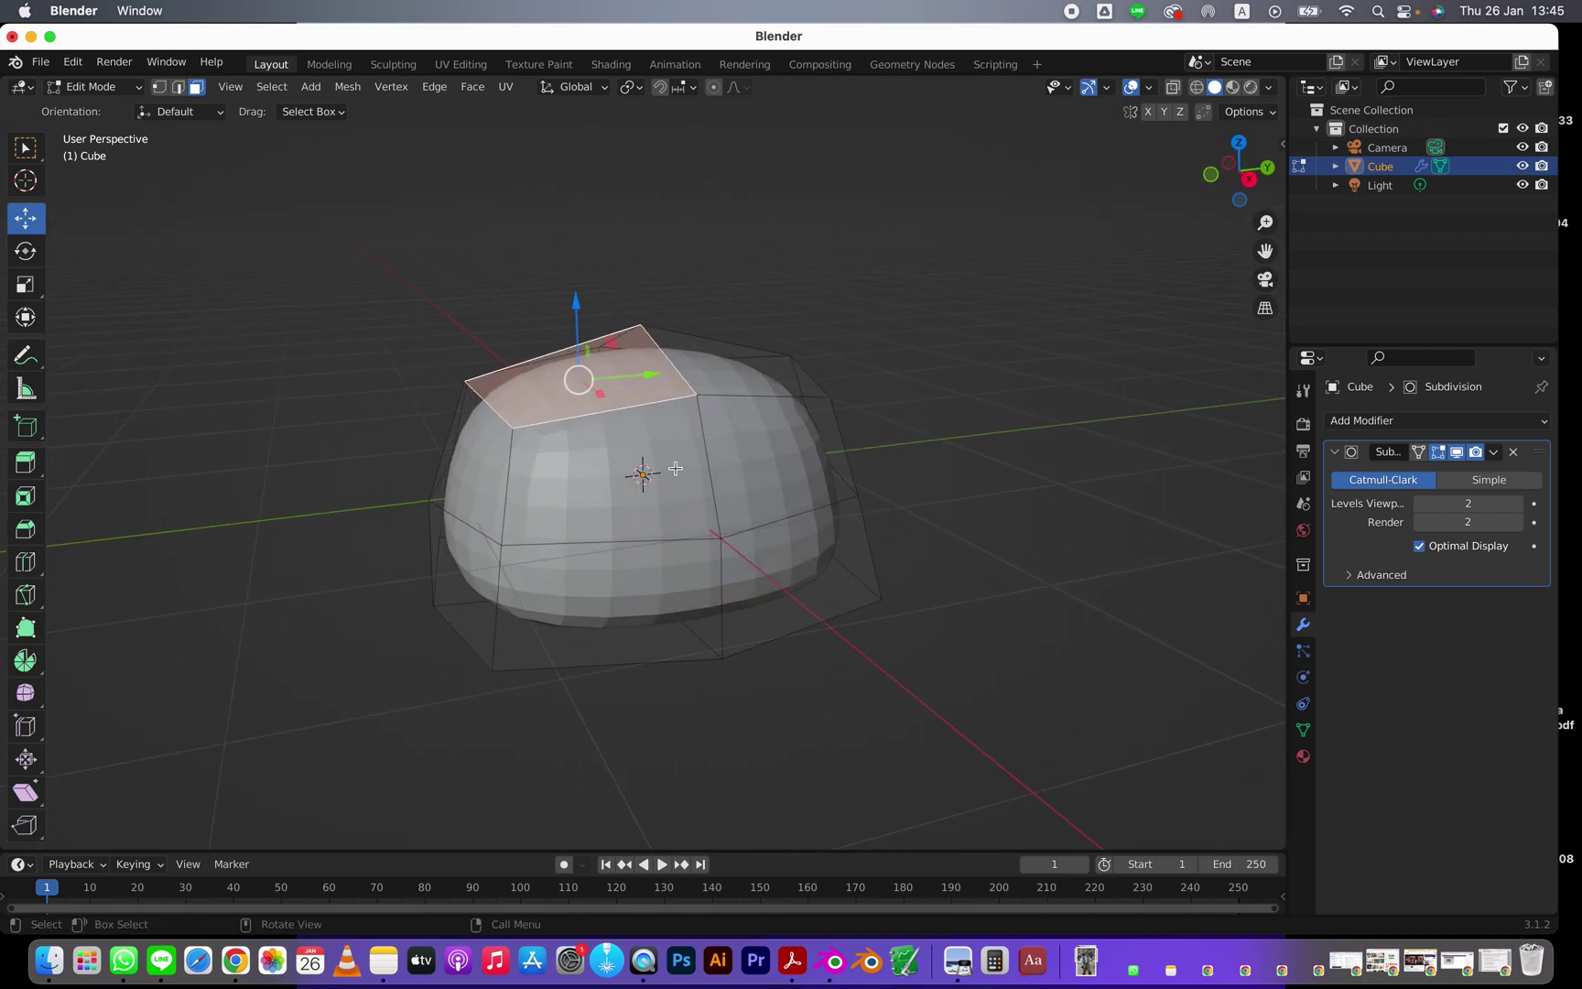
key(i)
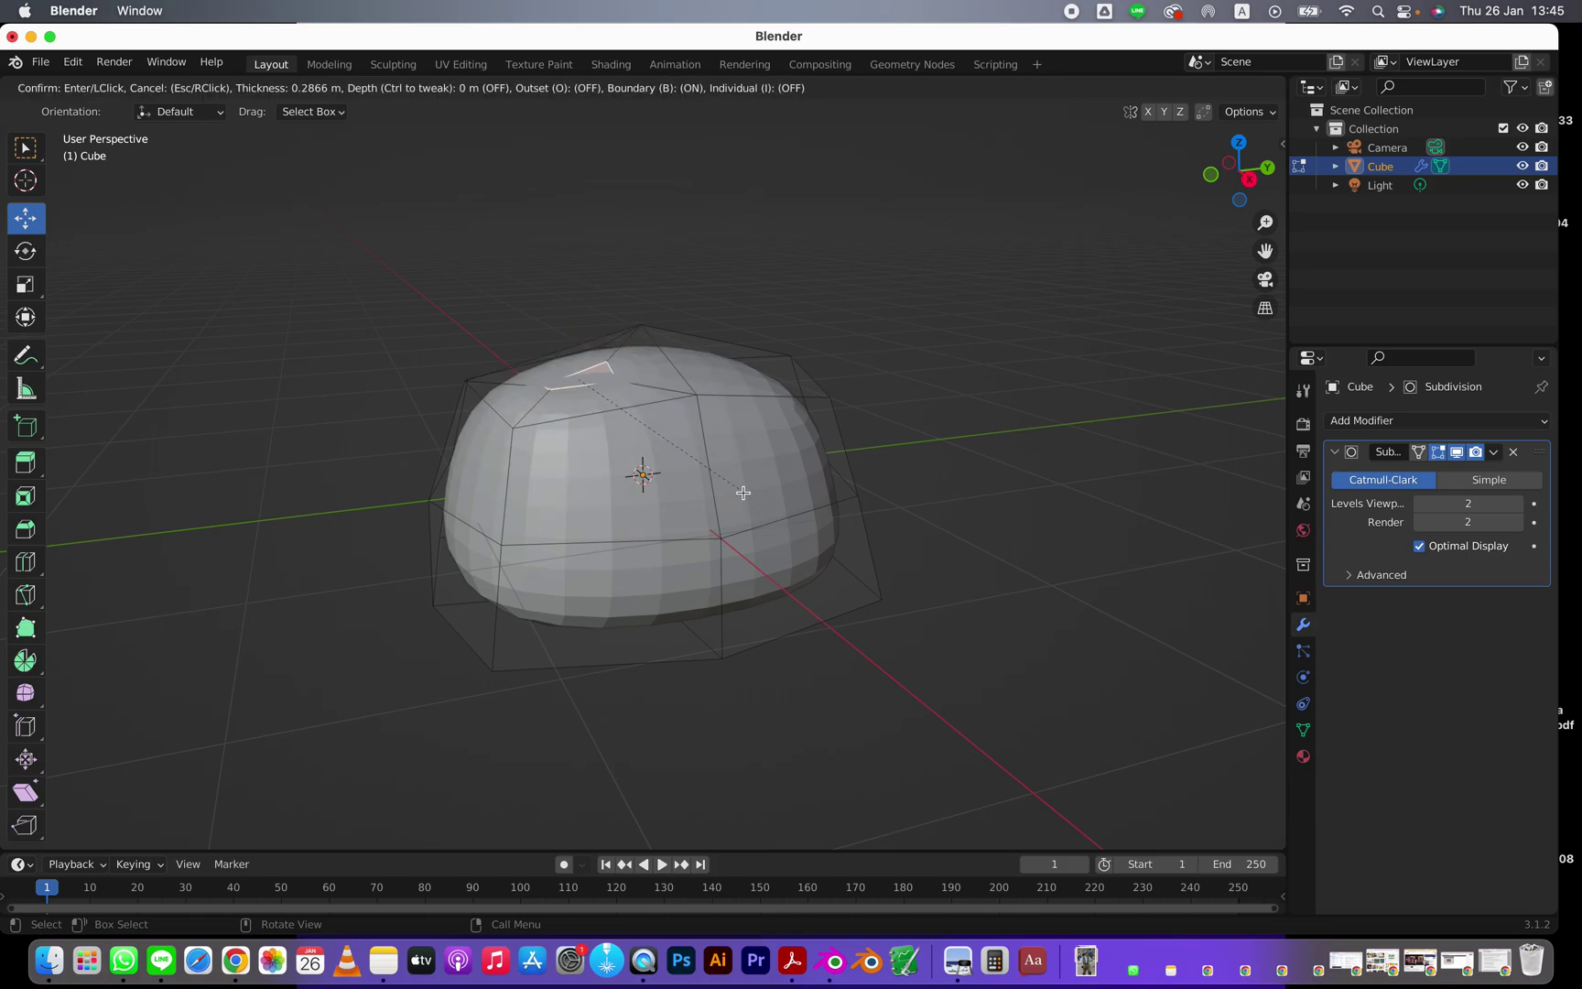
click(756, 497)
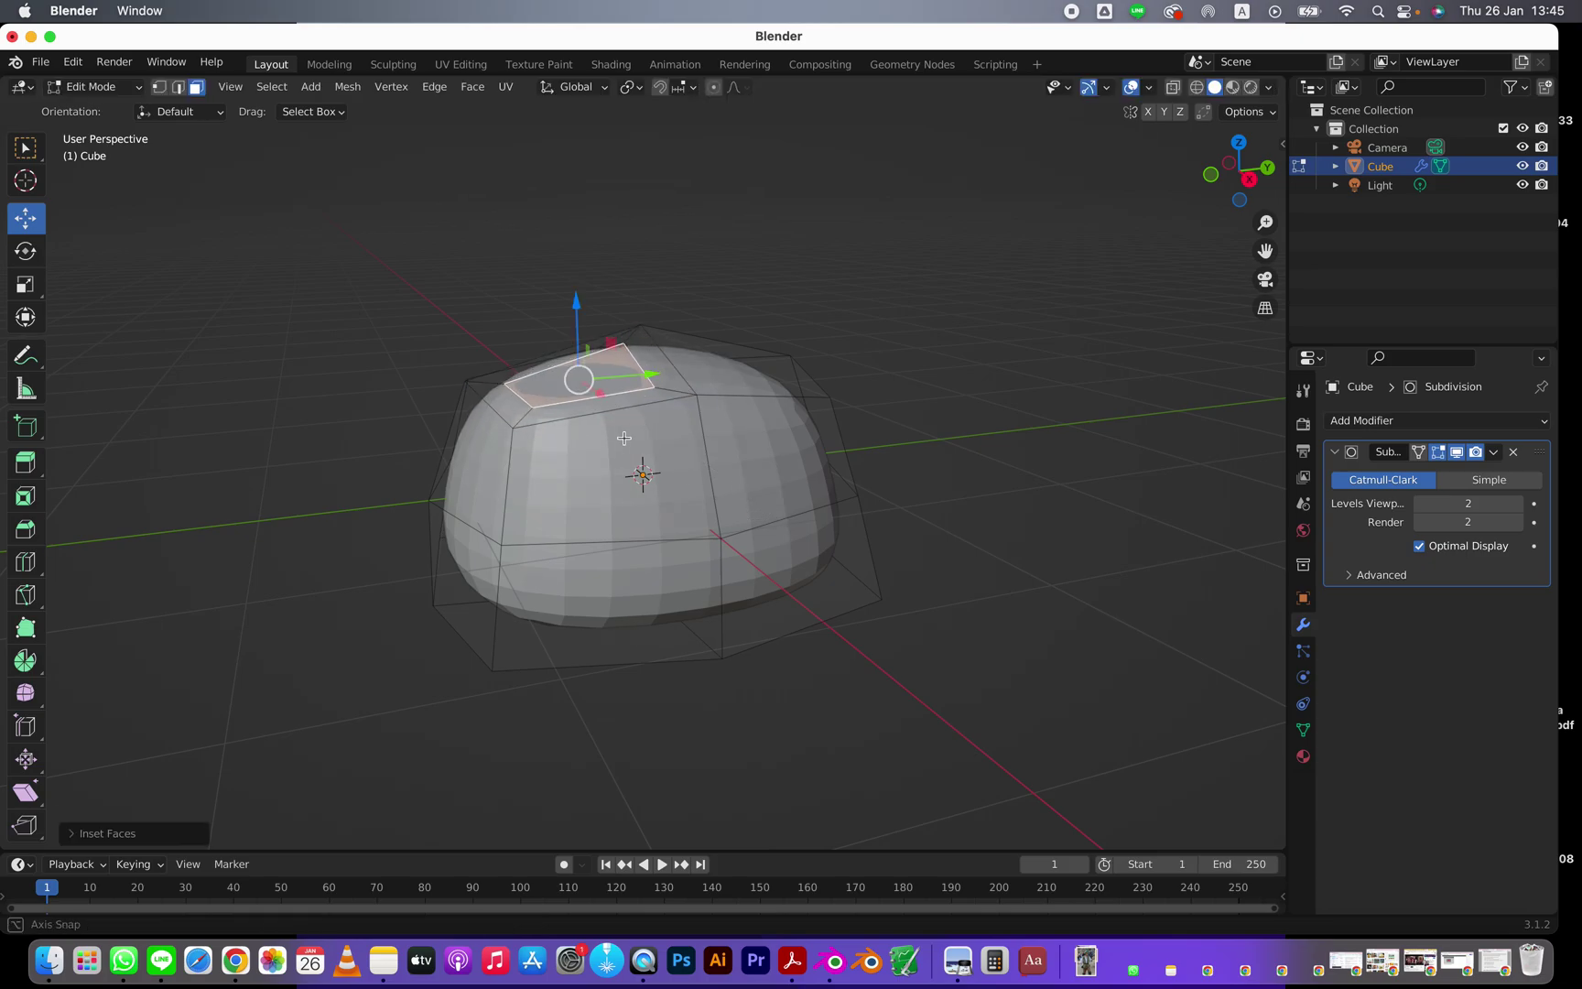
Extrude the inset face outward along its normal to form a small raised knob on the dome
middle_drag(756, 497, 732, 388)
middle_drag(749, 473, 646, 455)
key(e)
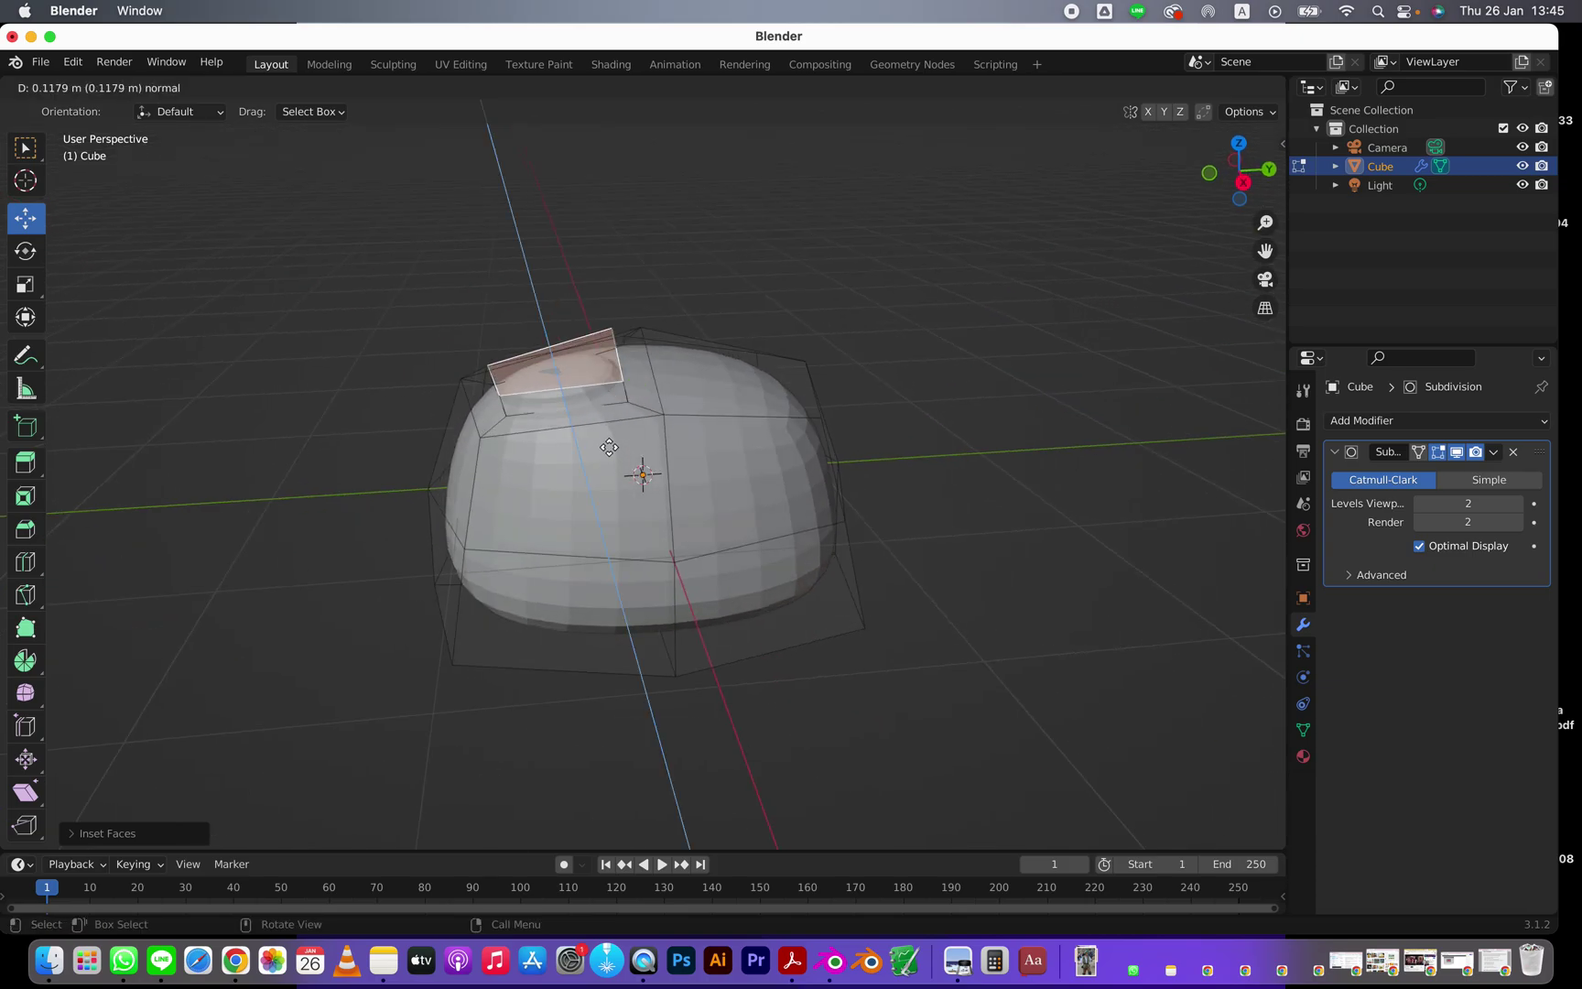
click(609, 426)
middle_drag(682, 536, 648, 494)
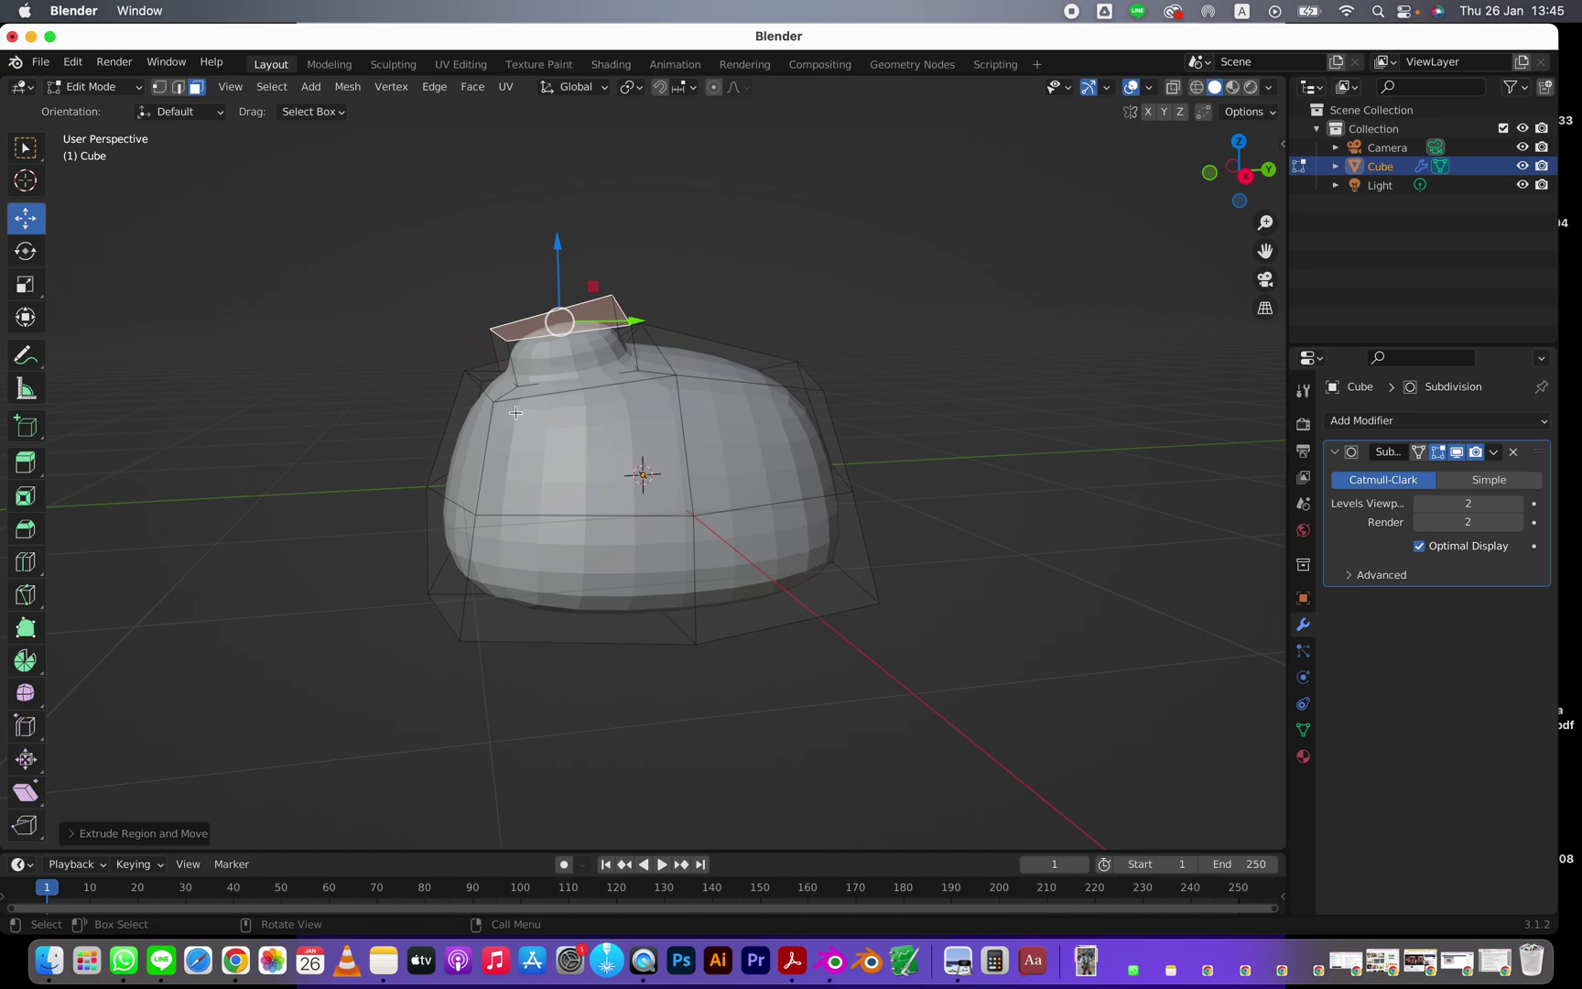
In vertex select mode, select the mid-height vertices on the -Y side and move them outward along the Y axis
click(159, 87)
middle_drag(275, 307, 337, 372)
drag(366, 457, 452, 540)
middle_drag(452, 540, 465, 500)
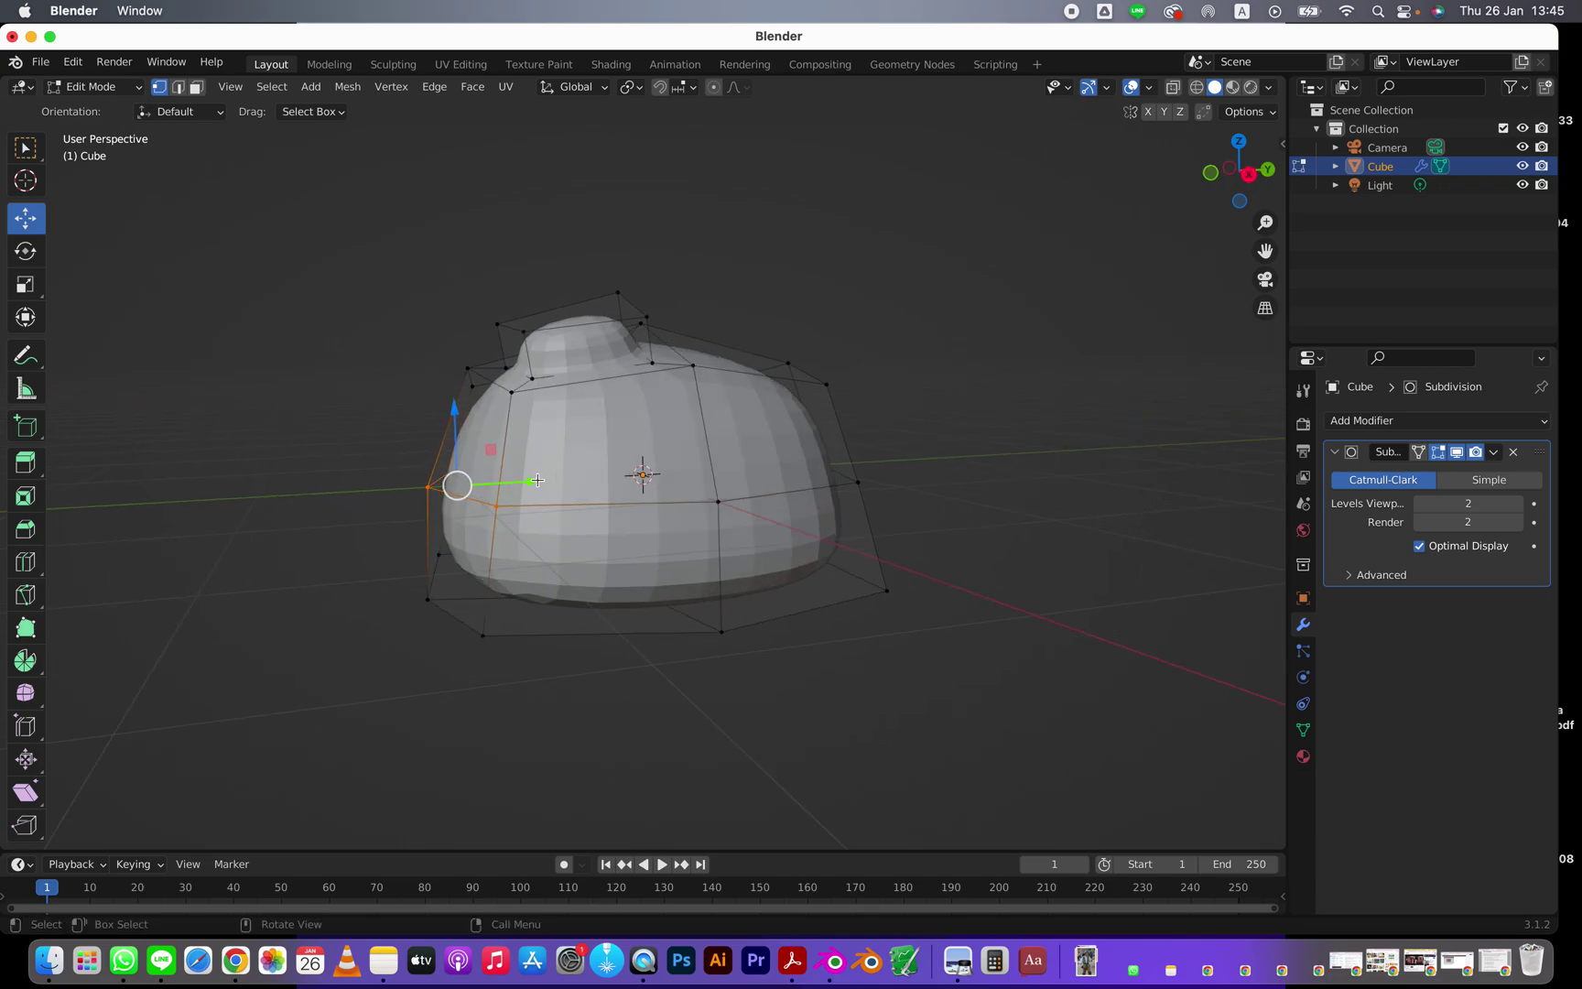
drag(537, 480, 497, 480)
Move the upper corner vertices and the bottom vertices of the -Y side outward along the Y axis
click(467, 368)
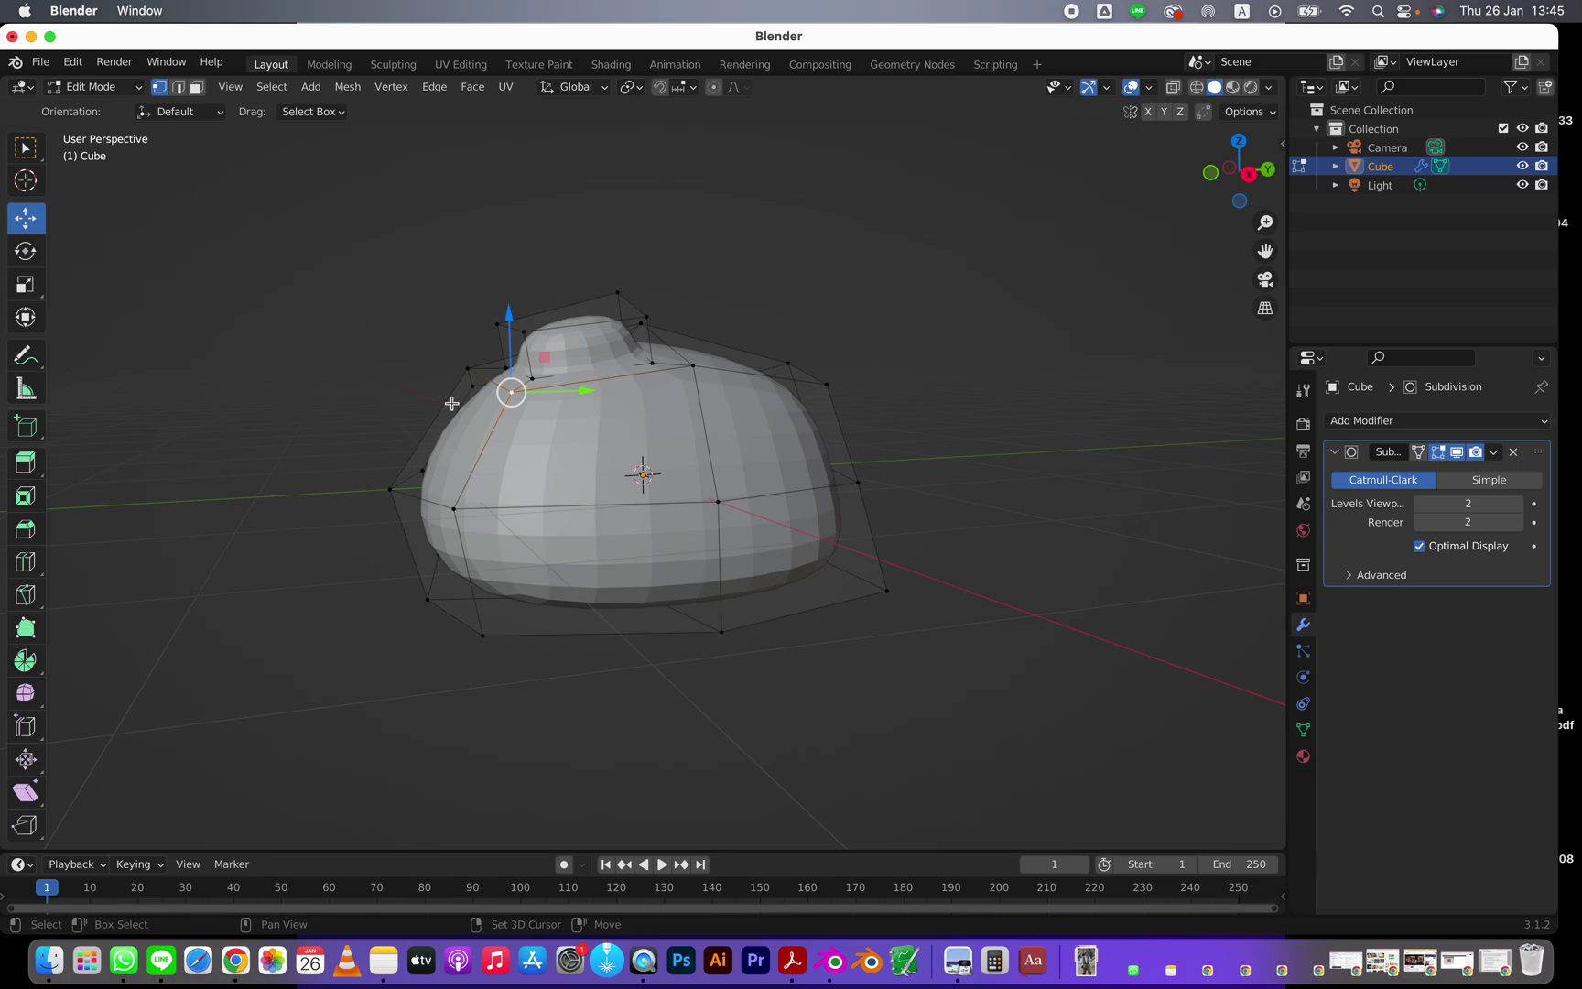
mouse_move(546, 375)
middle_down()
mouse_move(488, 411)
mouse_move(558, 400)
middle_up()
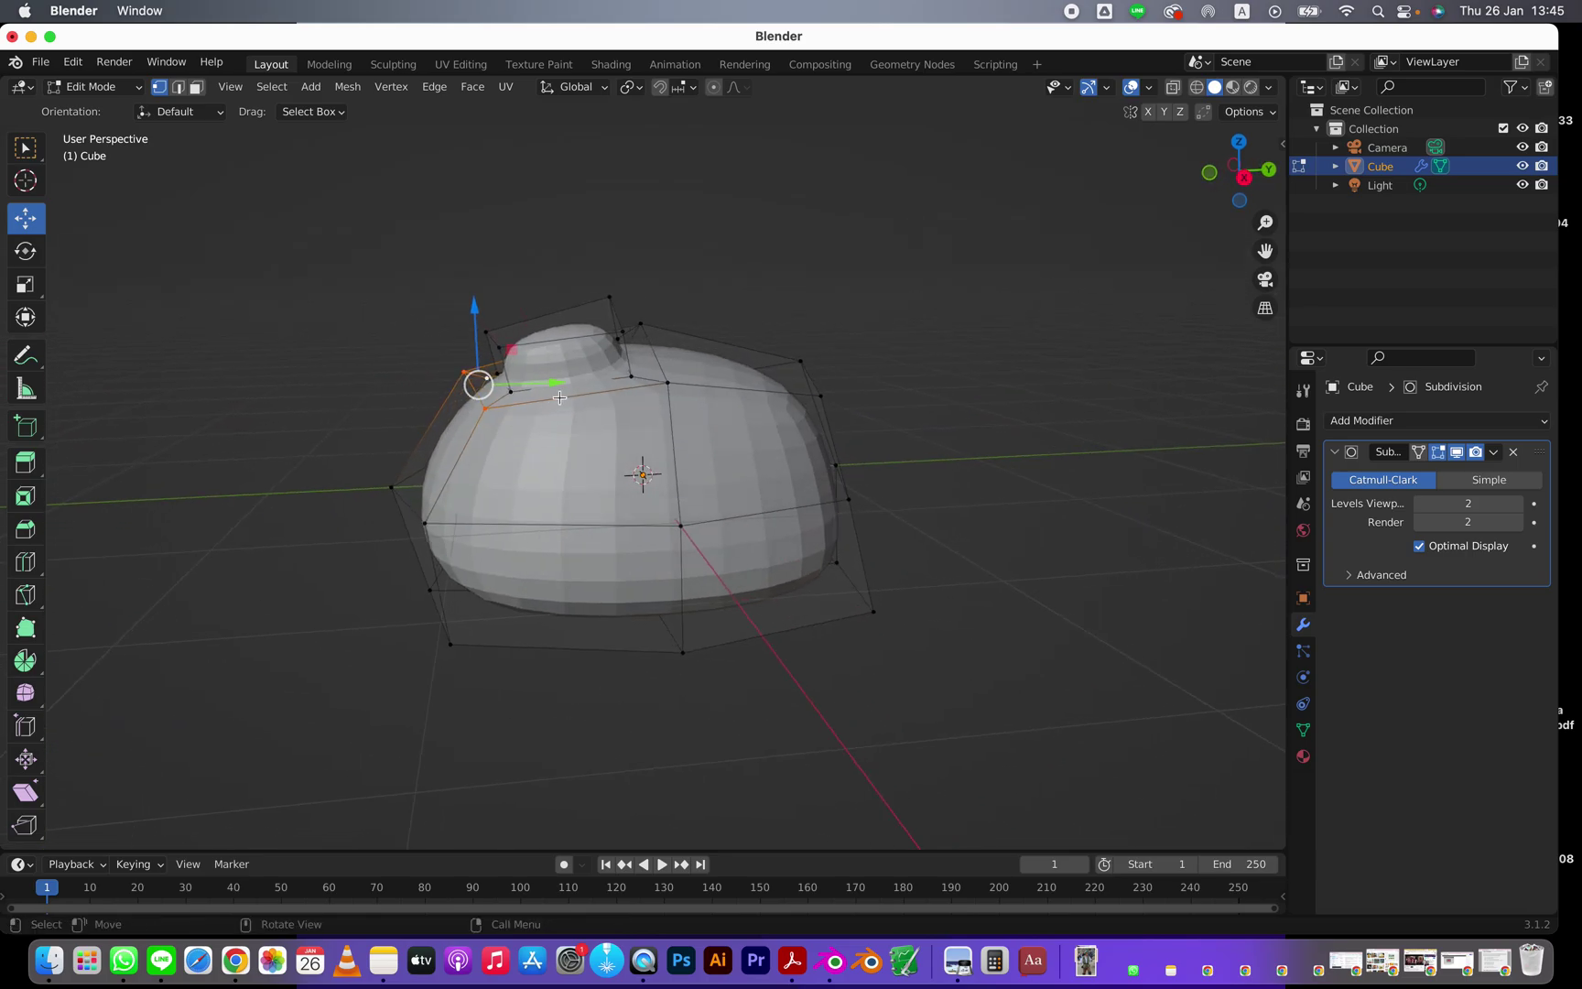
drag(559, 382, 530, 385)
middle_drag(589, 508, 618, 475)
drag(526, 646, 367, 551)
drag(521, 596, 477, 597)
middle_drag(477, 596, 678, 534)
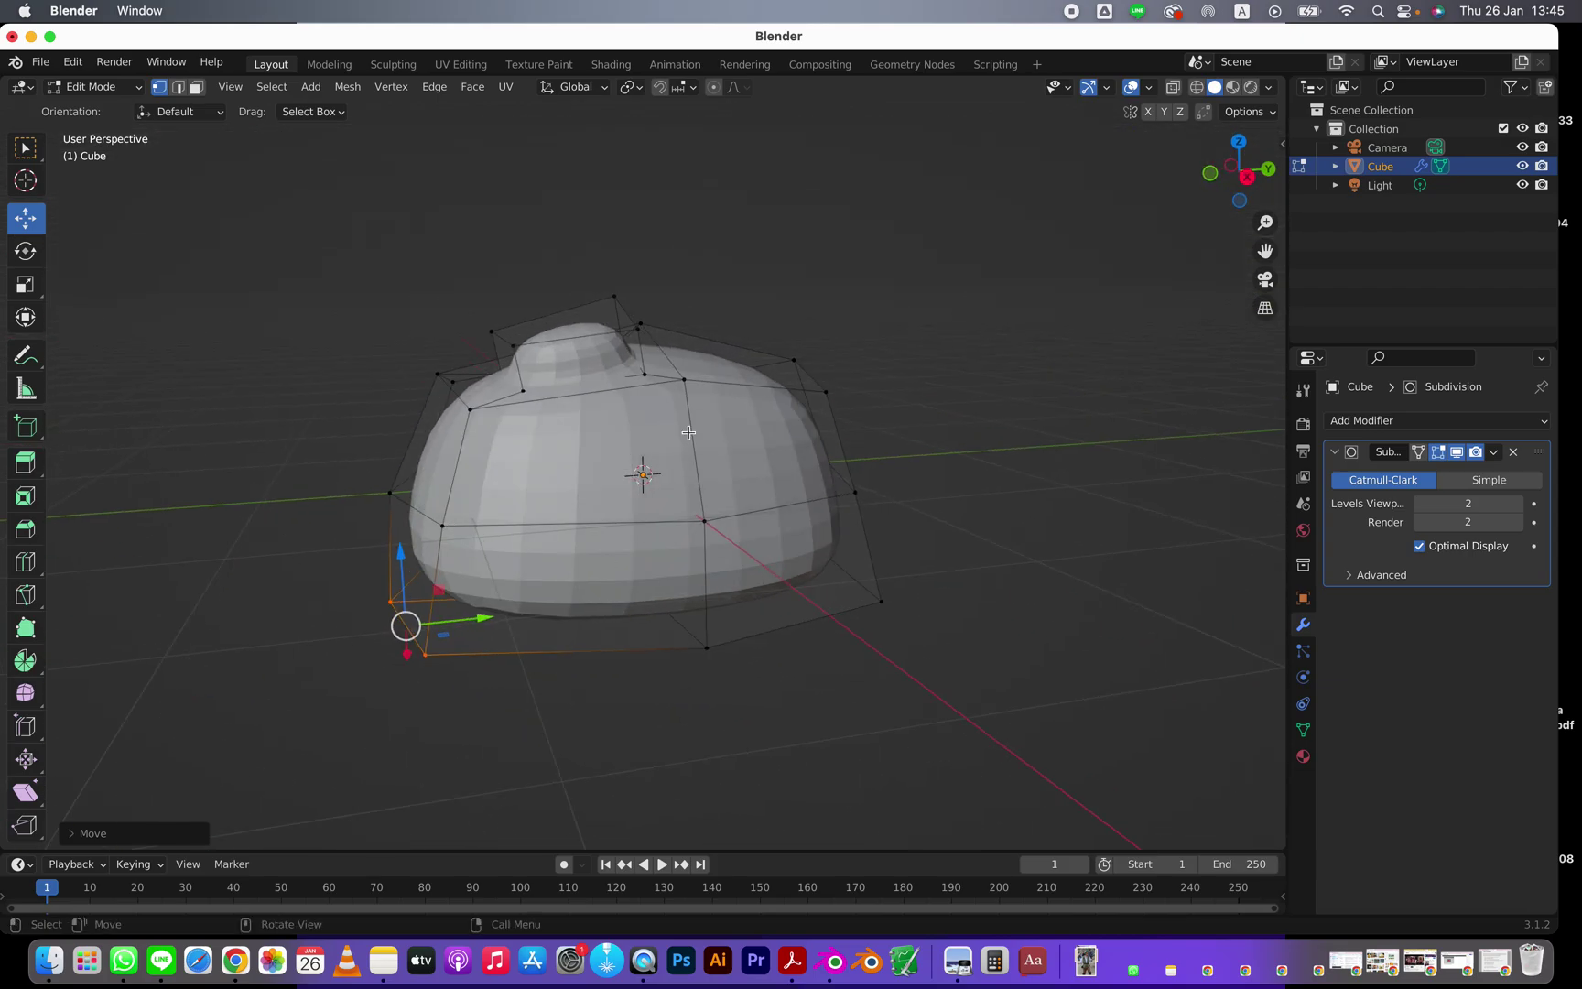
Apply Shade Smooth to the mesh in Object Mode
key(Tab)
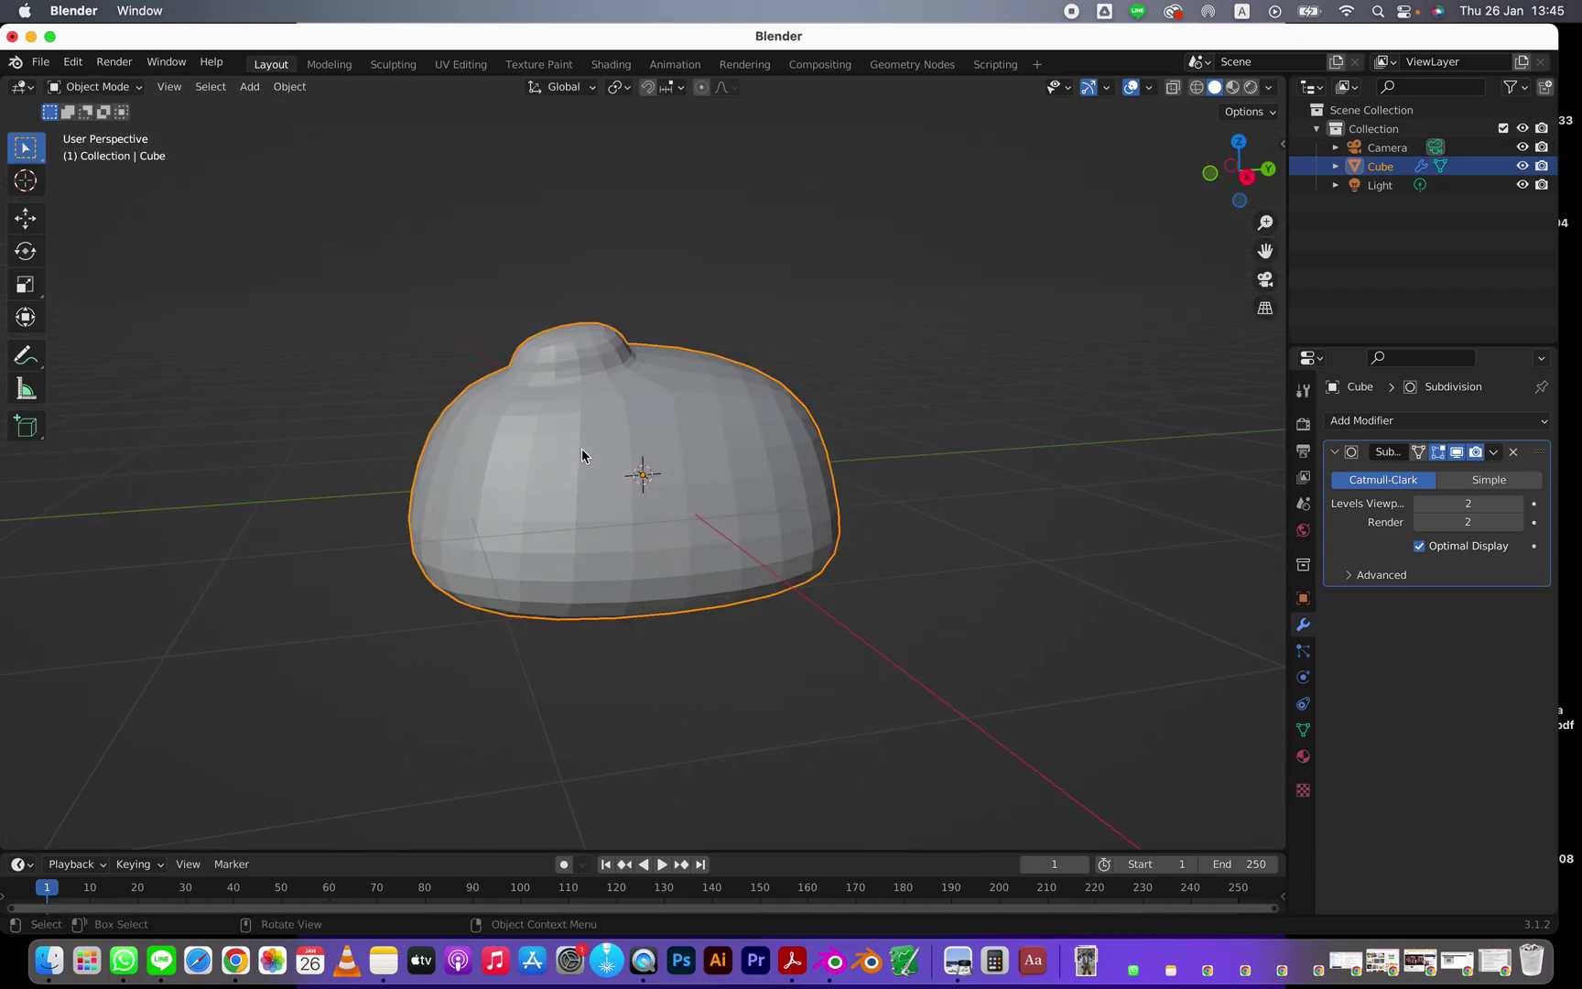
right_click(560, 440)
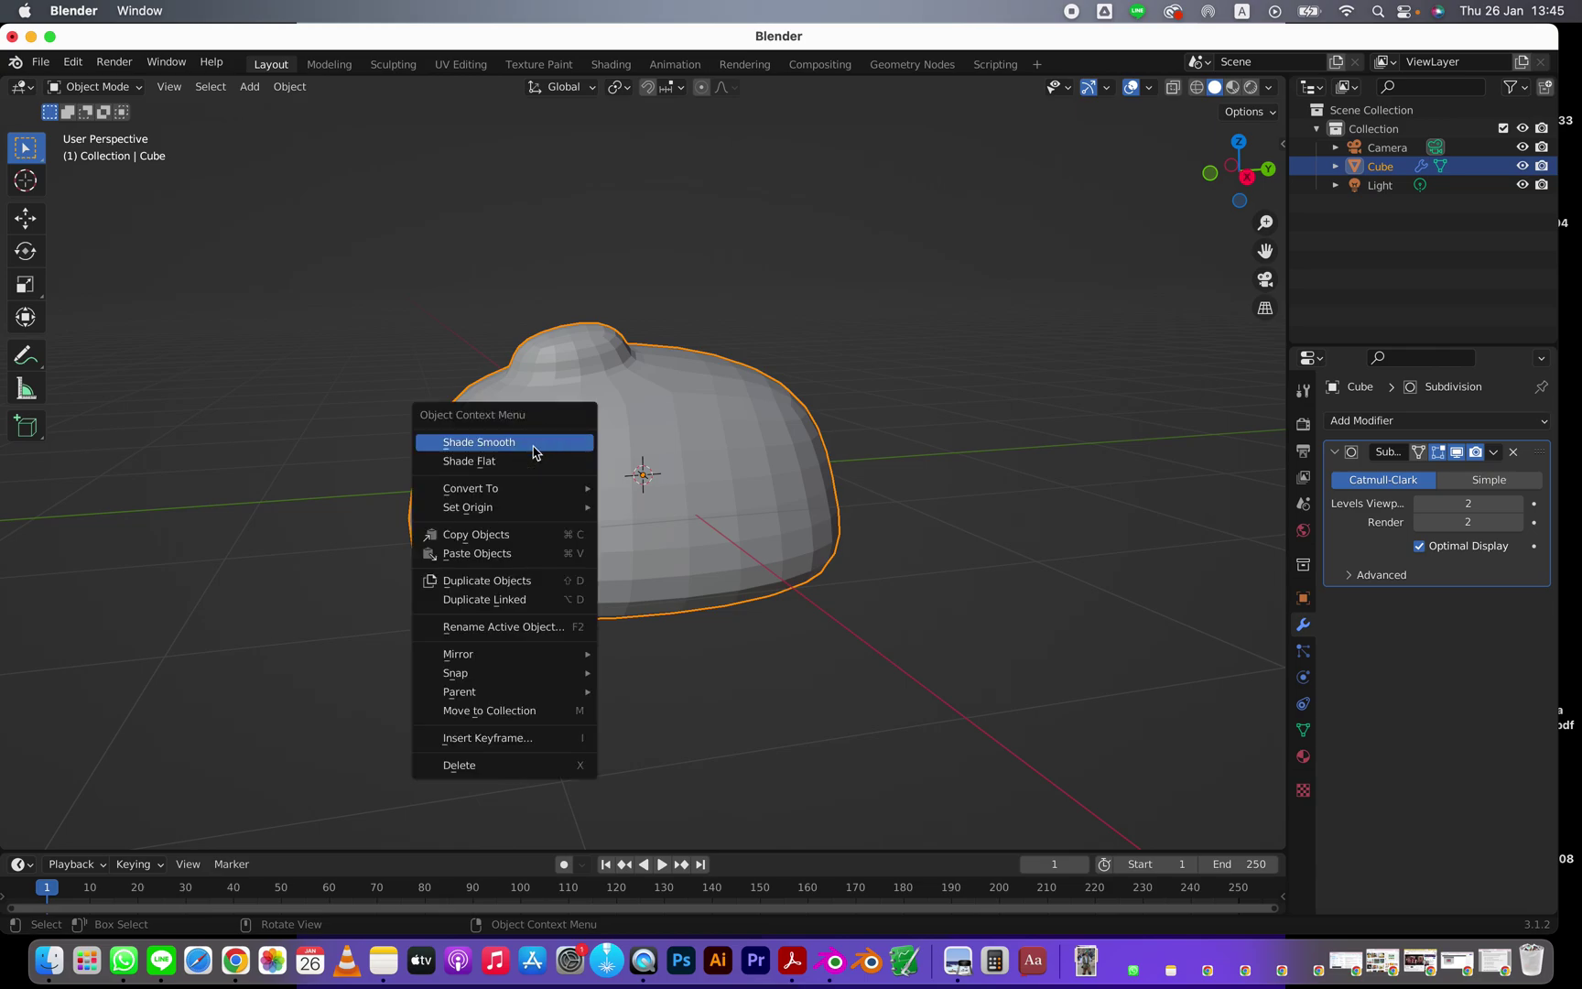
click(538, 448)
middle_drag(614, 494, 894, 432)
Back in Edit Mode, raise the mid-height side vertices slightly along the Z axis, including the -Y corner vertex
key(Tab)
drag(880, 437, 783, 505)
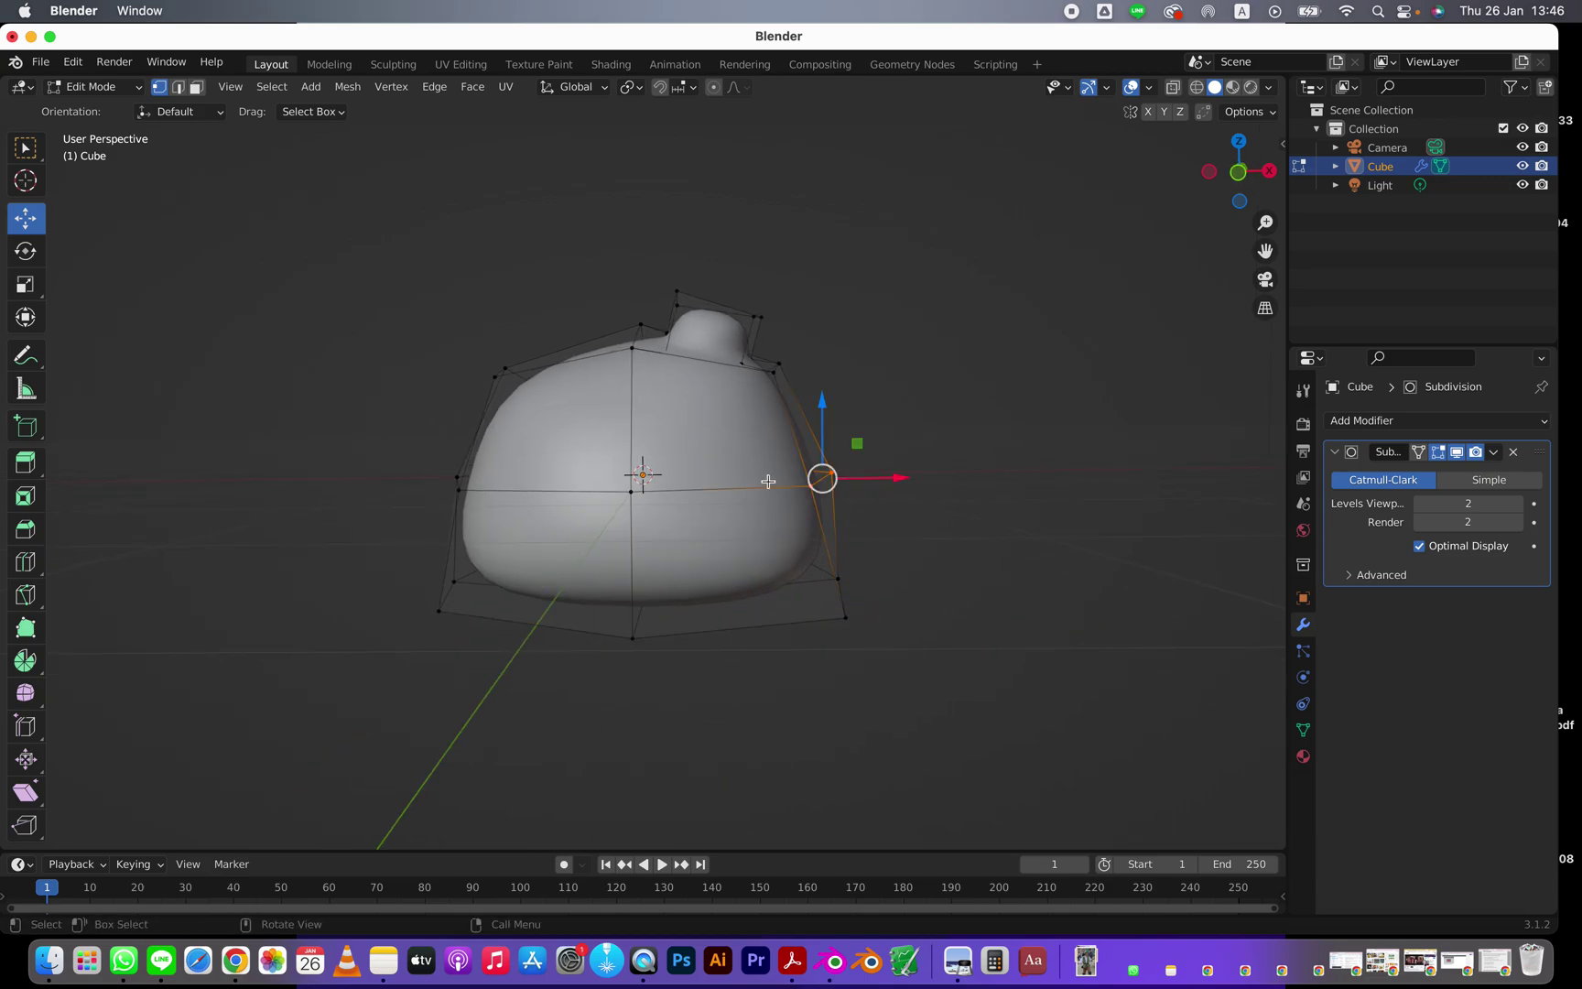
drag(825, 423, 822, 407)
middle_drag(639, 505, 436, 505)
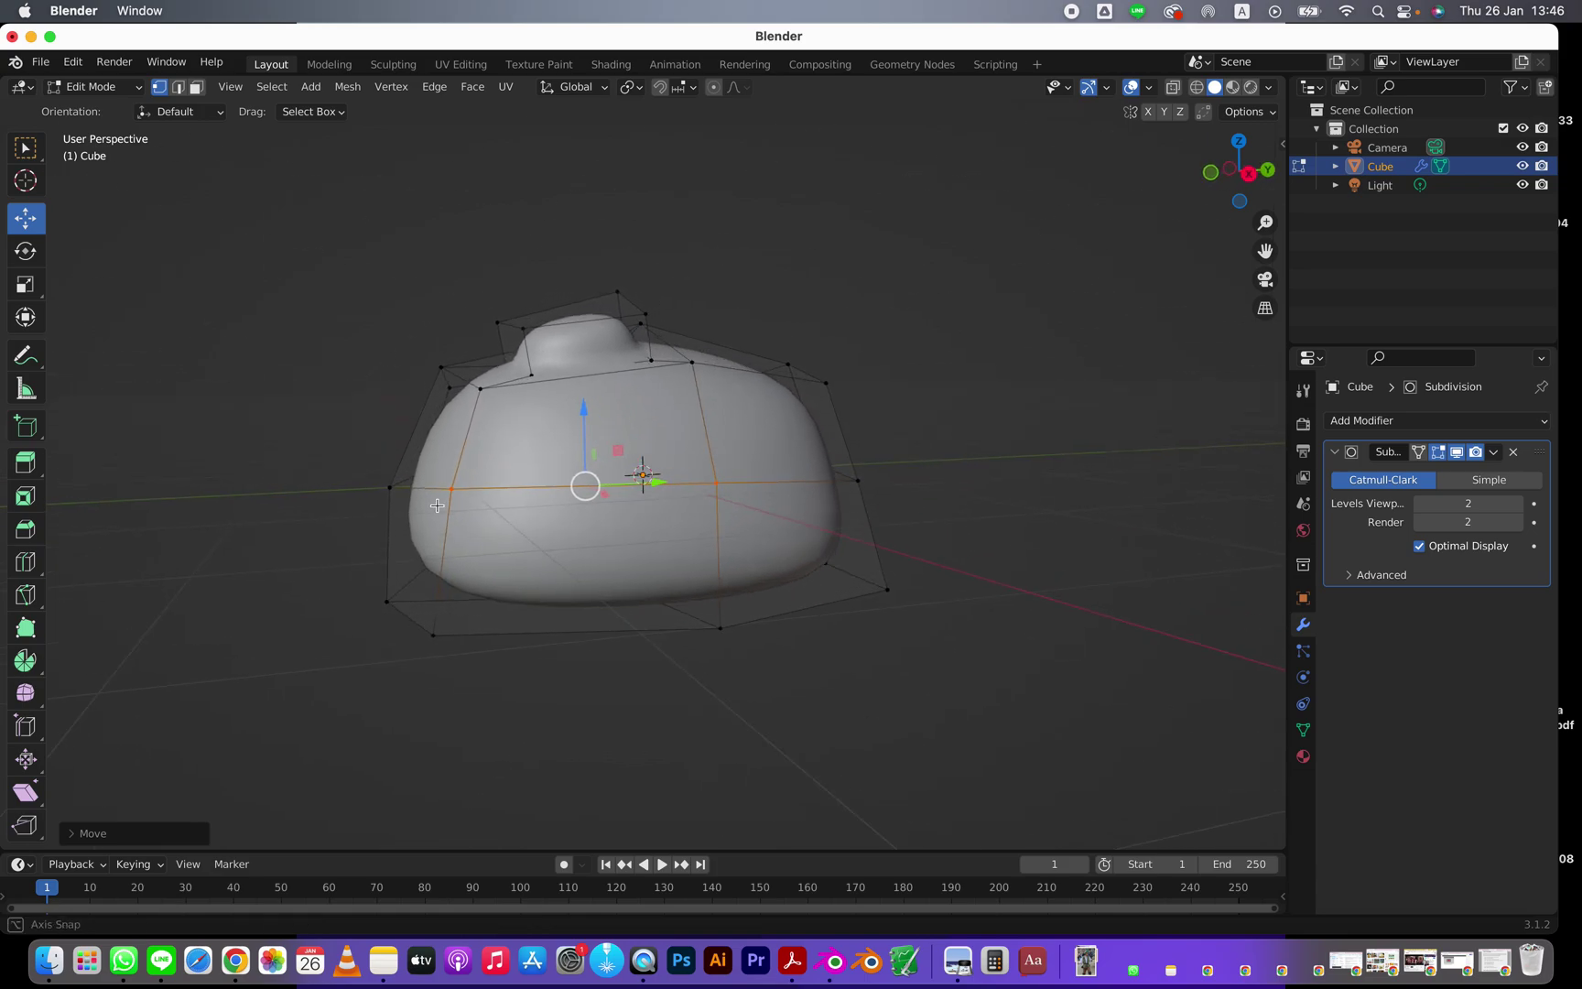
click(392, 483)
drag(385, 450, 385, 427)
Move the mid-height vertices on the +Y side slightly outward along the Y axis and clear the selection
middle_drag(780, 505, 684, 504)
drag(886, 434, 794, 513)
drag(898, 484, 913, 484)
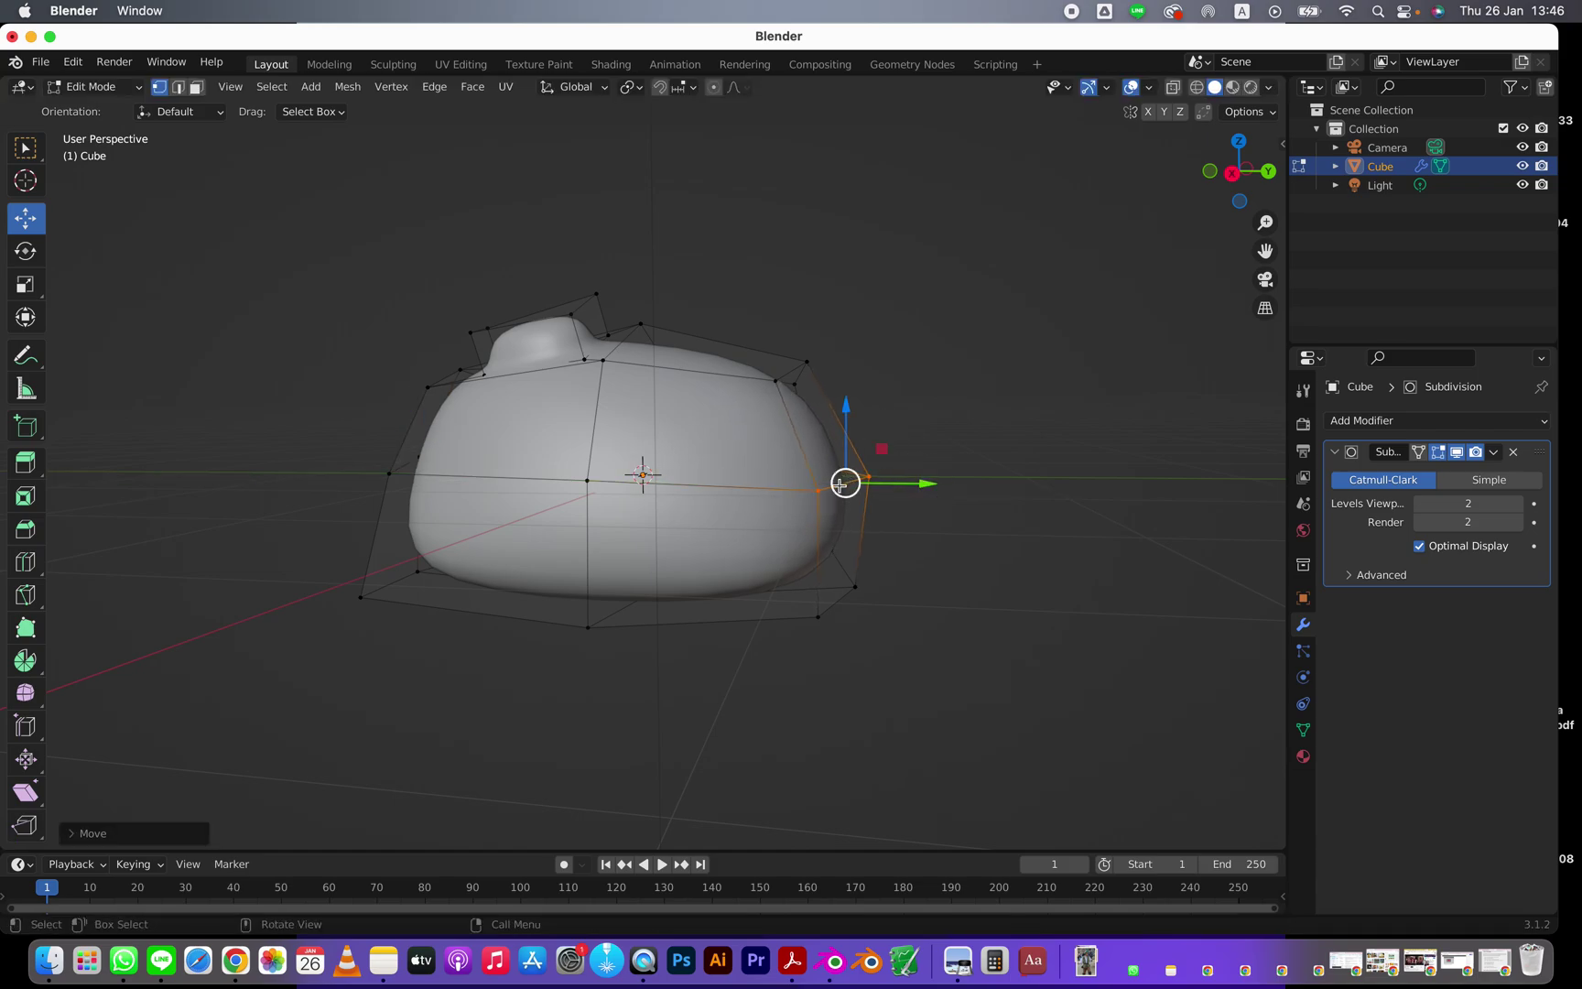
middle_drag(760, 521, 525, 477)
drag(427, 455, 413, 554)
middle_drag(412, 554, 989, 590)
click(972, 584)
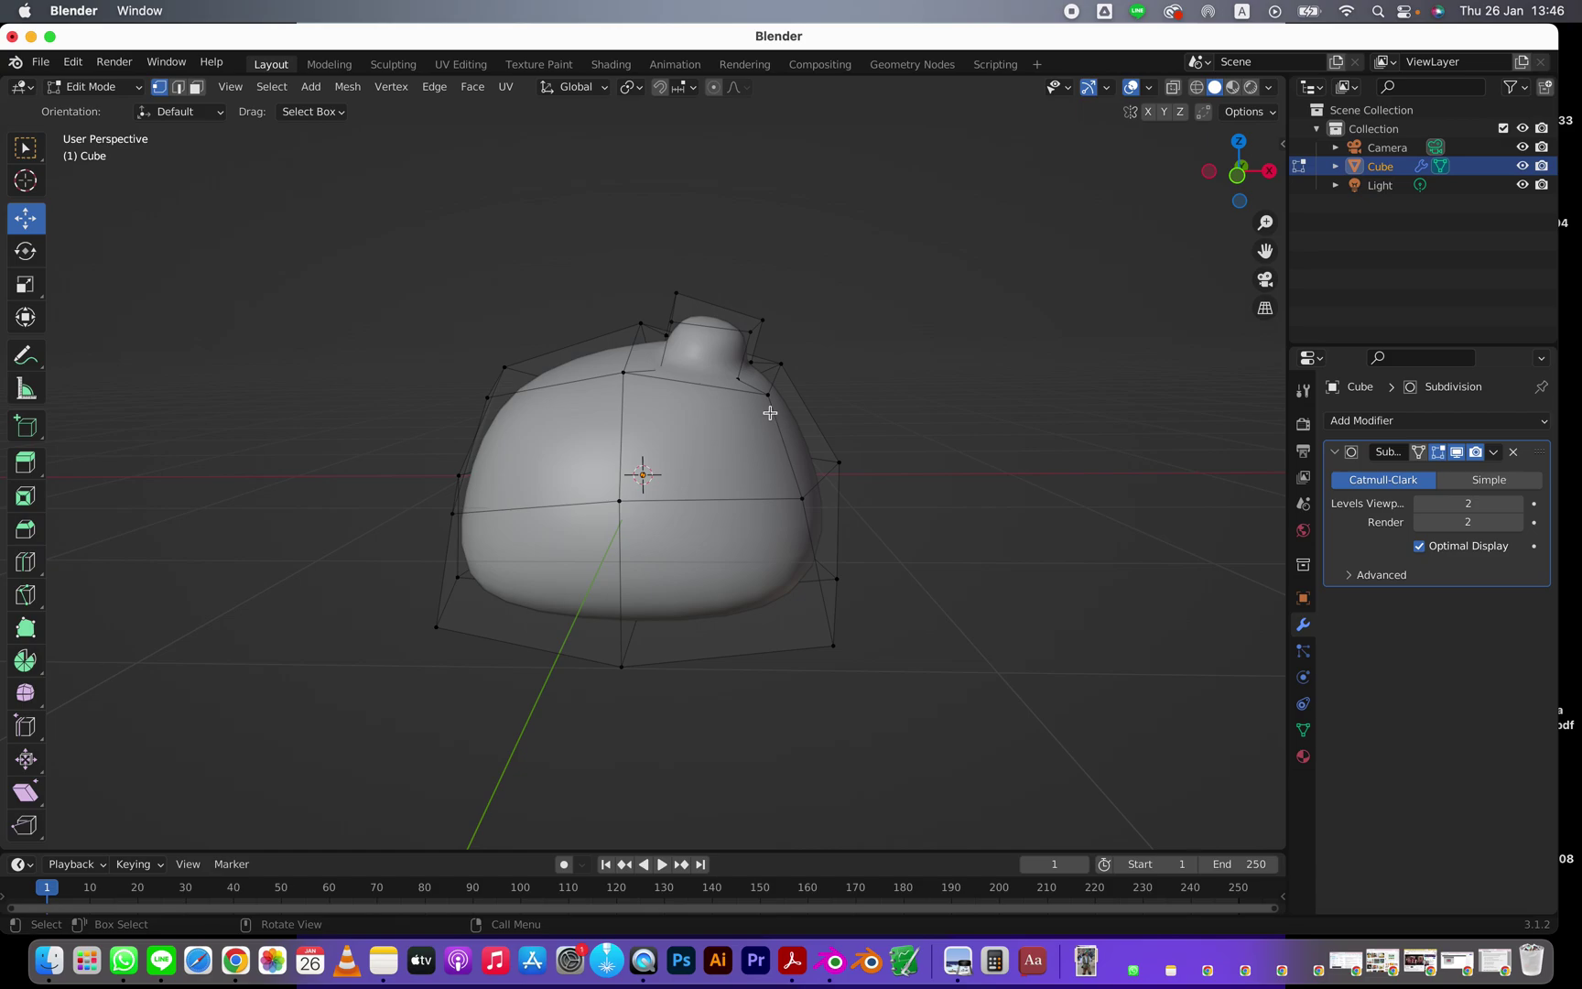
middle_drag(770, 413, 691, 397)
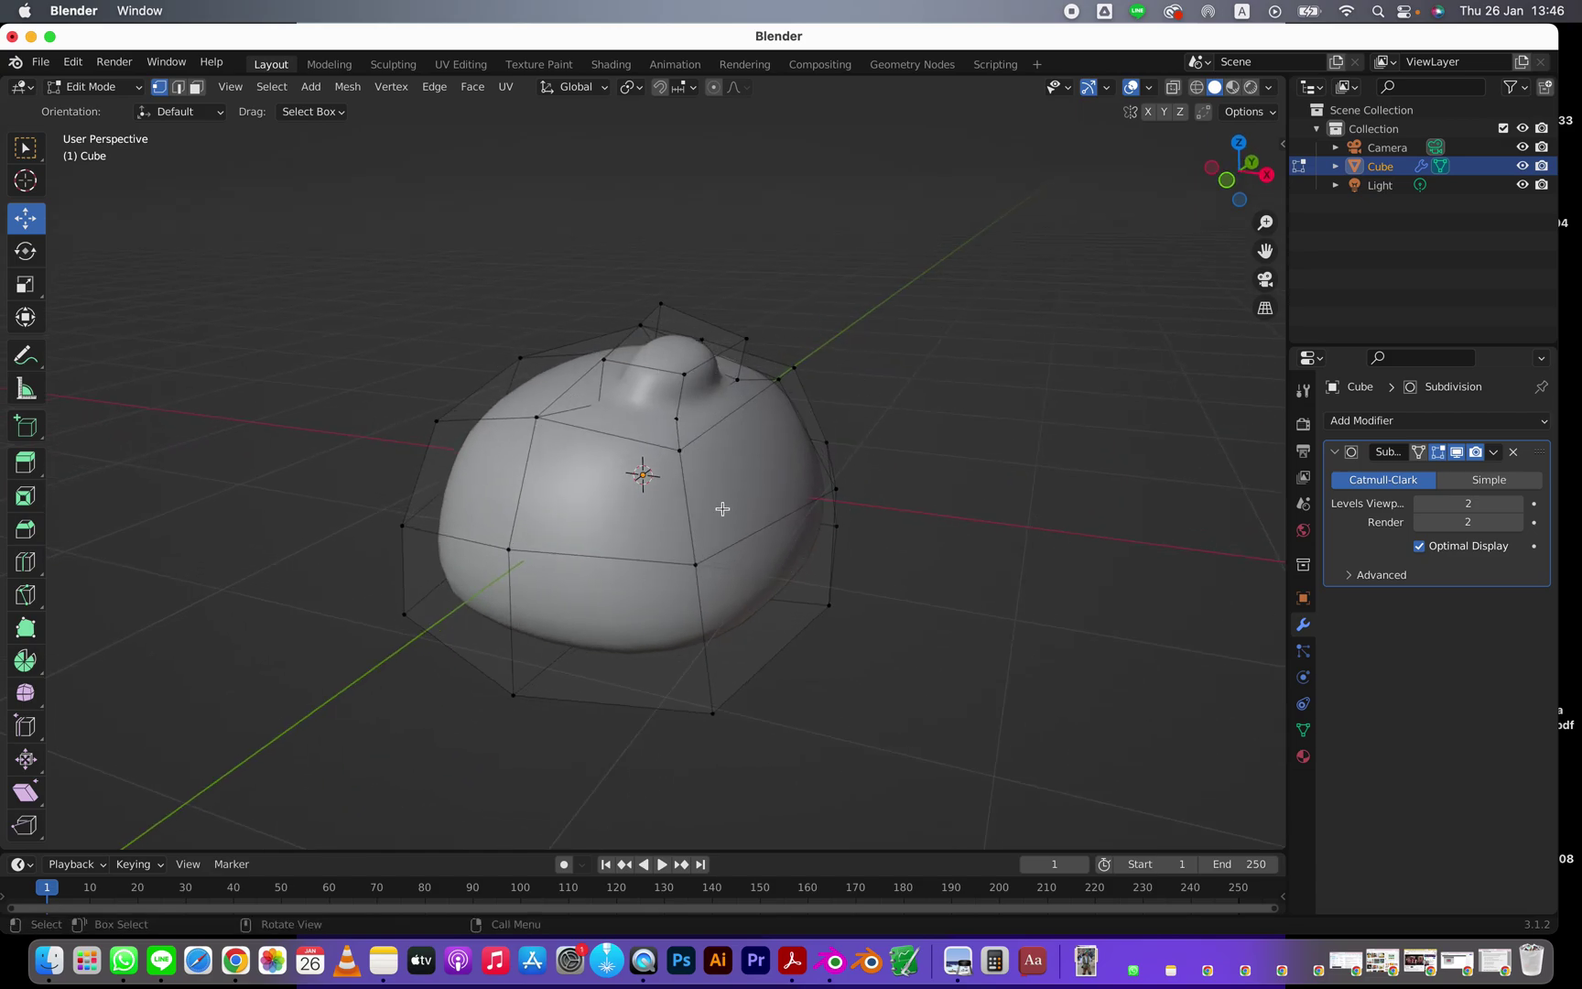